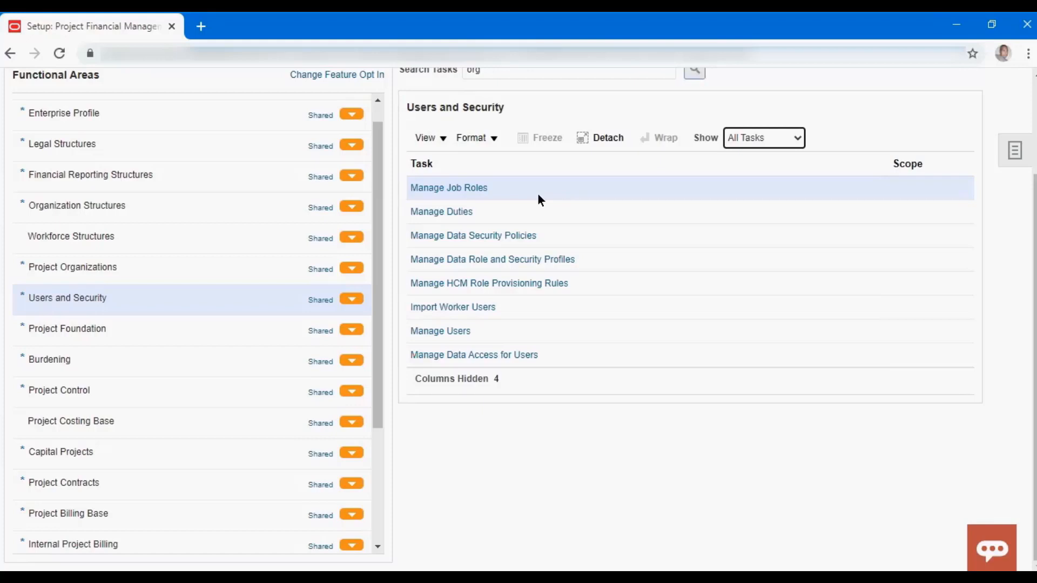
Open the Manage Job Roles task, dismiss the warning, and search the roles for "Accounts Payable"
{"action": "left_click", "coordinate": [469, 187]}
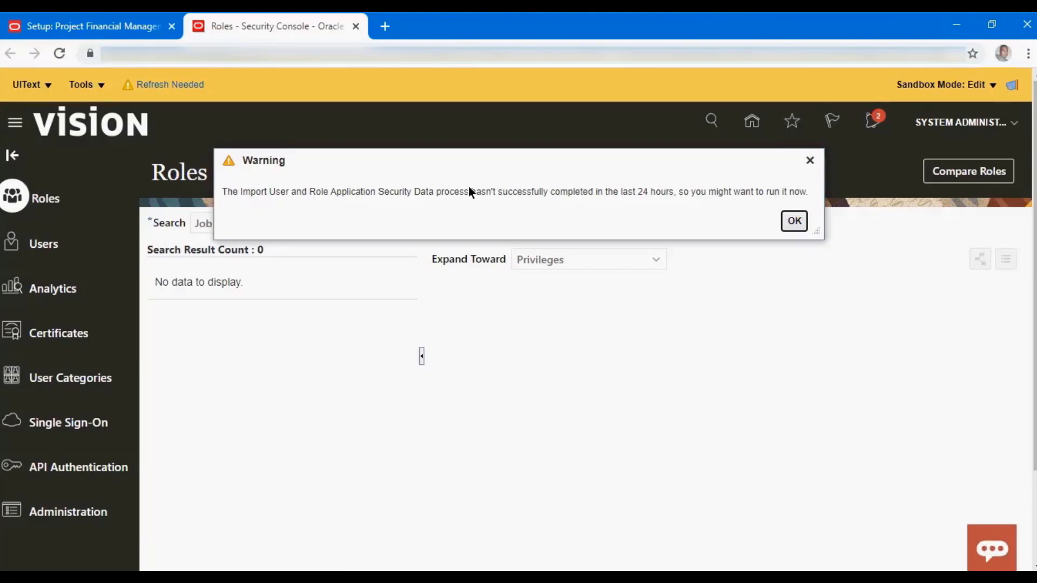
{"action": "left_click", "coordinate": [799, 219]}
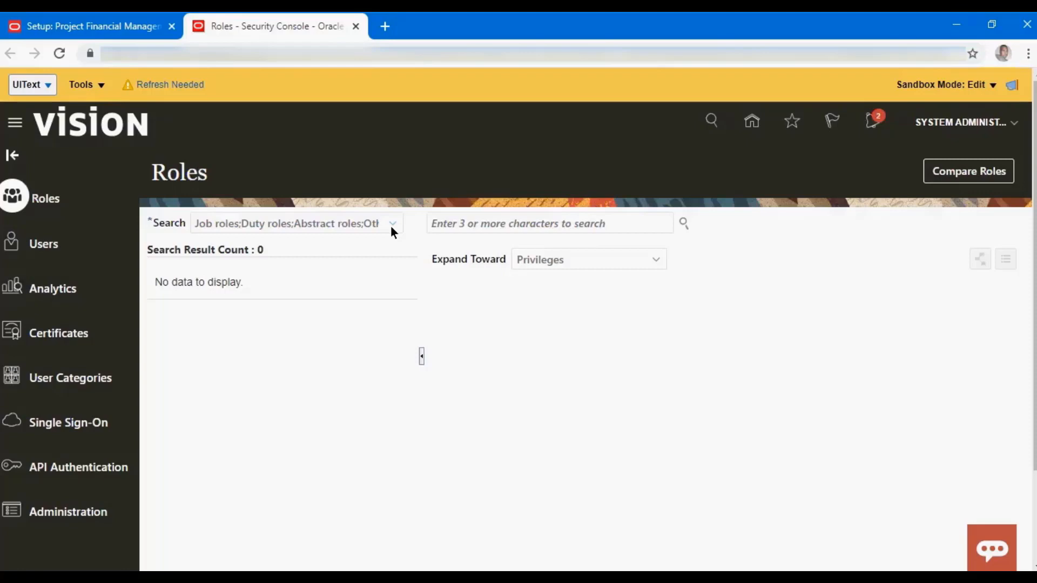
{"action": "left_click", "coordinate": [486, 225]}
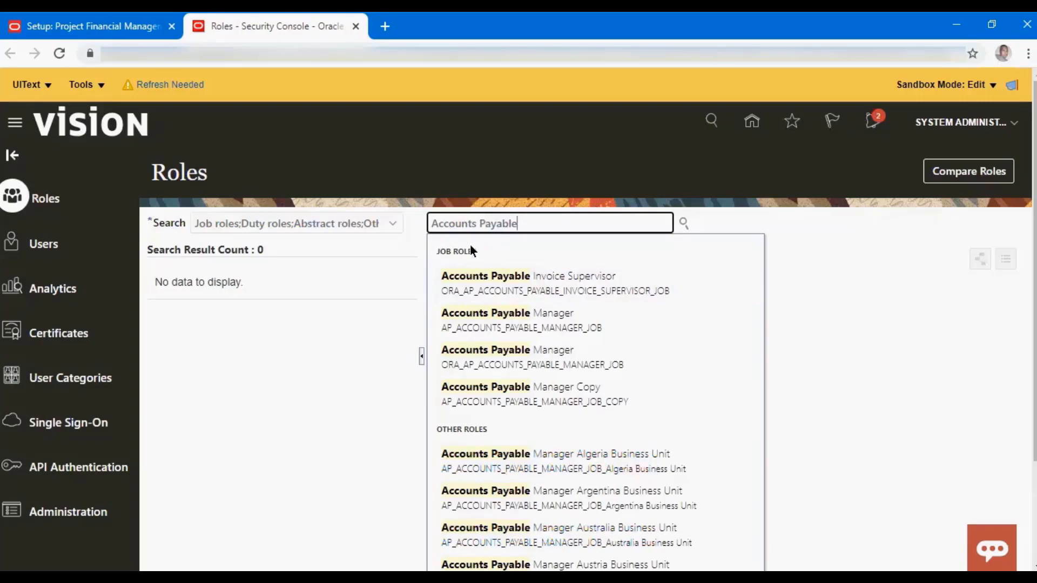
{"action": "scroll", "coordinate": [470, 244], "scroll_direction": "down", "scroll_amount": 3}
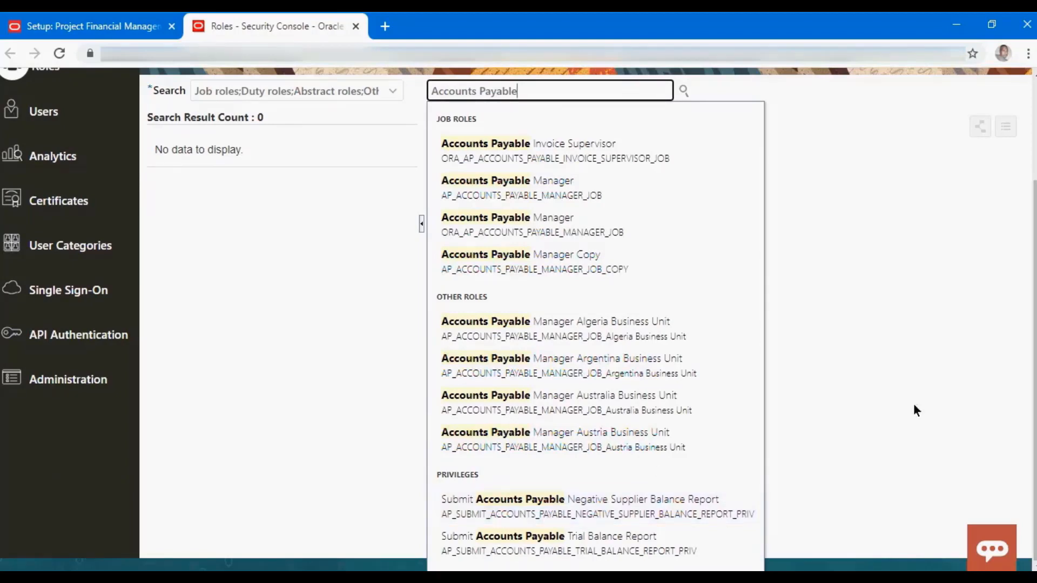
{"action": "scroll", "coordinate": [518, 314], "scroll_direction": "up", "scroll_amount": 1}
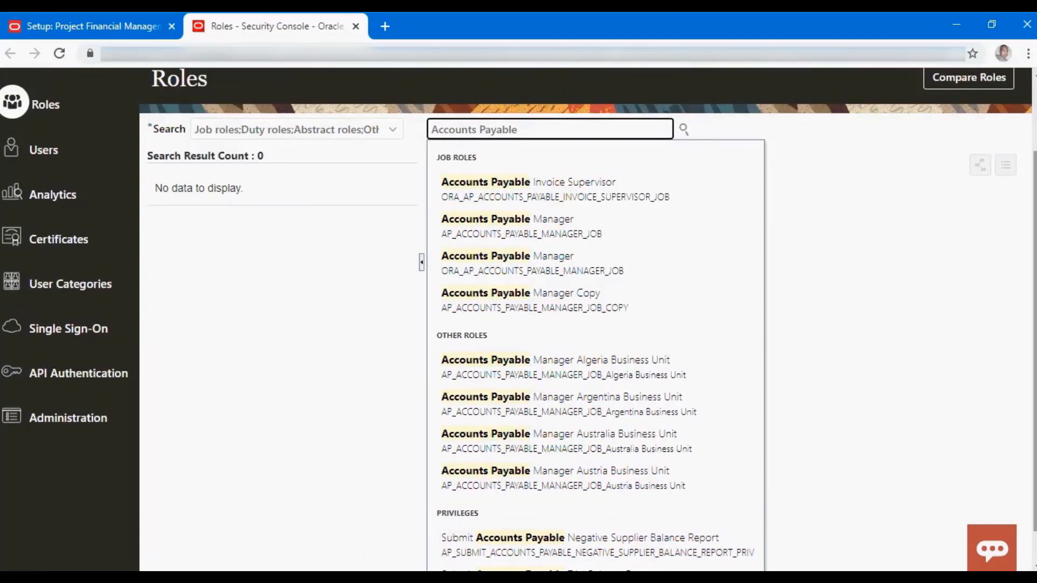
Shorten the role search to "Account" and review the suggested job roles, duty roles and privileges
{"action": "key", "text": "BackSpace"}
{"action": "key", "text": "BackSpace"}
{"action": "key", "text": "BackSpace"}
{"action": "key", "text": "BackSpace"}
{"action": "key", "text": "BackSpace"}
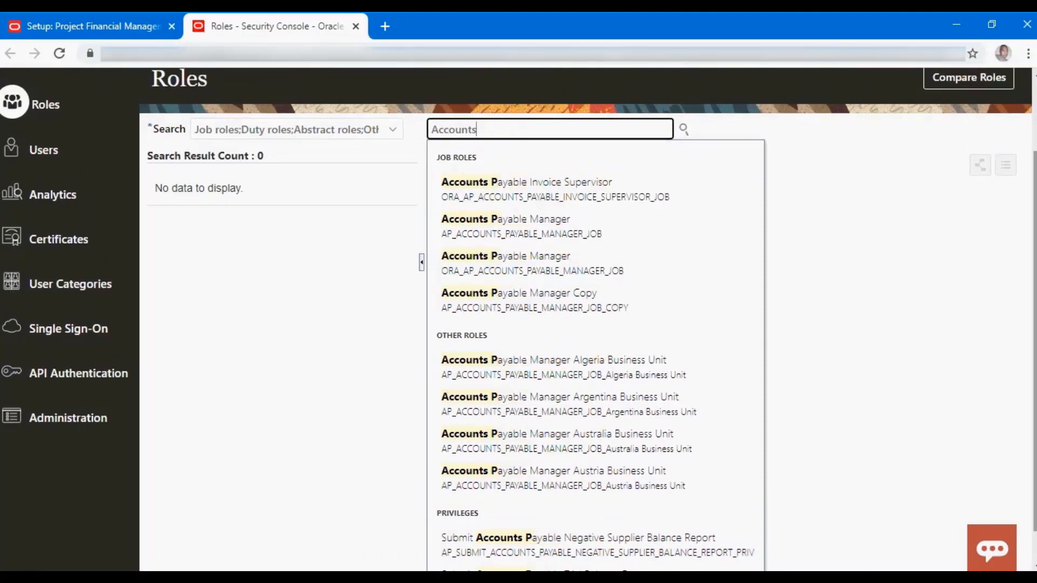
{"action": "key", "text": "BackSpace"}
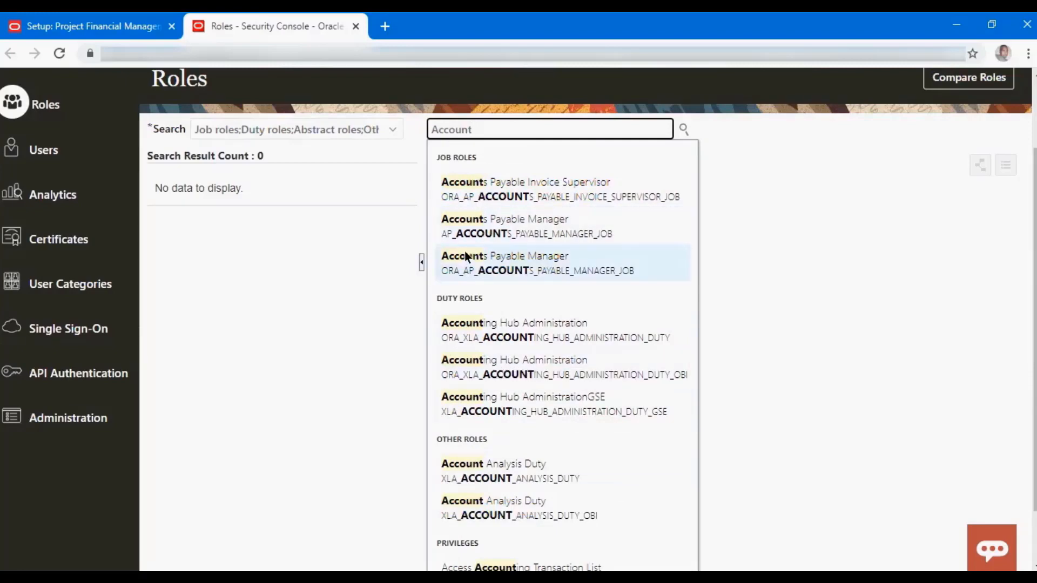
{"action": "scroll", "coordinate": [467, 264], "scroll_direction": "down", "scroll_amount": 1}
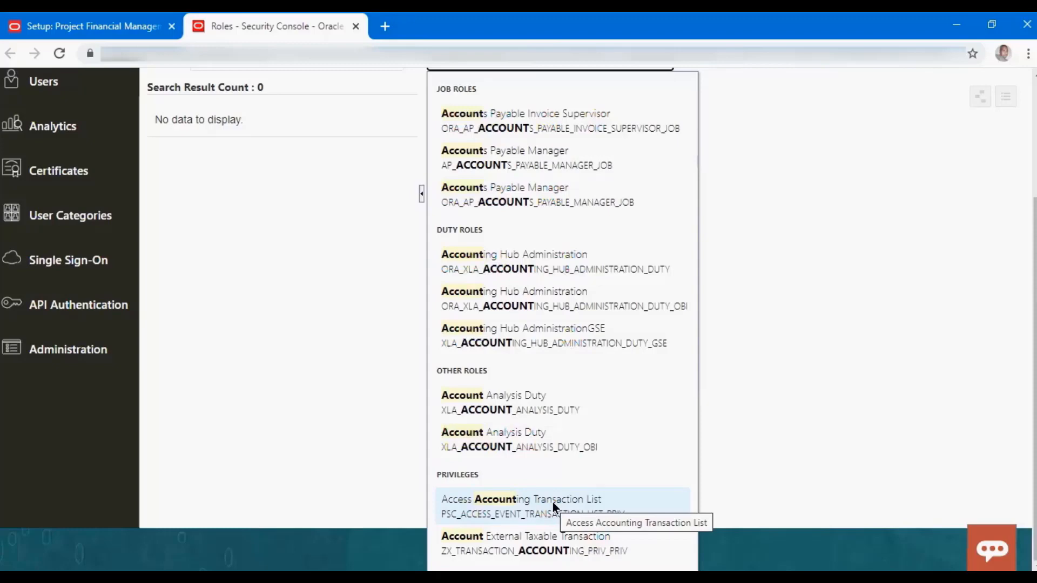
{"action": "left_click", "coordinate": [24, 127]}
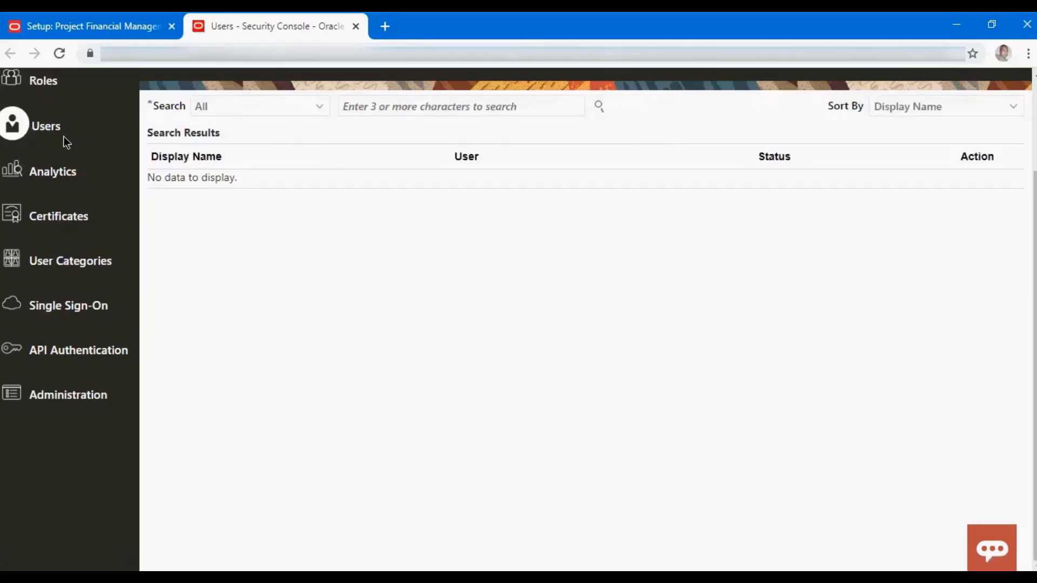
{"action": "left_click", "coordinate": [52, 83]}
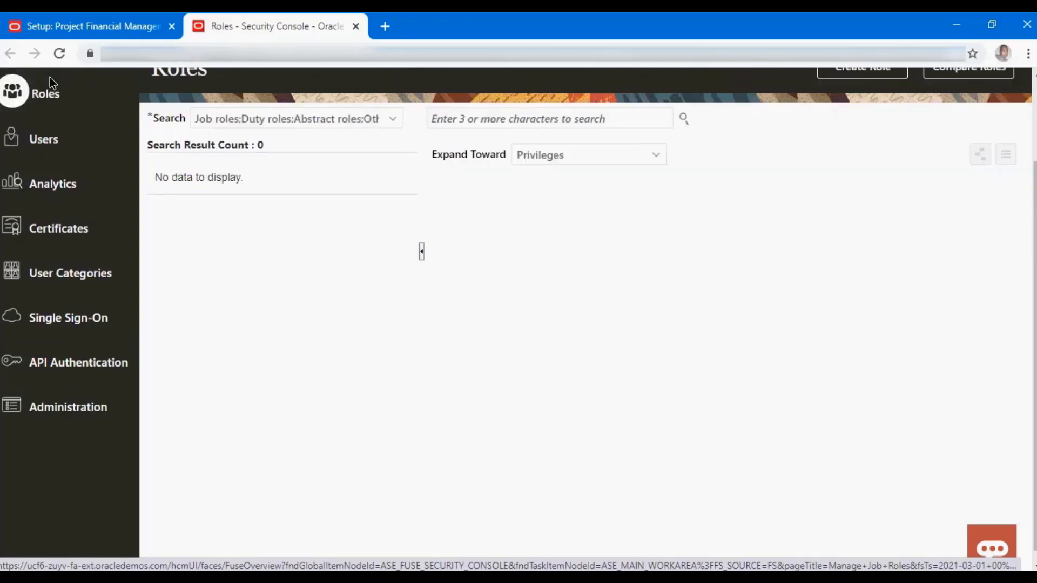
{"action": "left_click", "coordinate": [470, 124]}
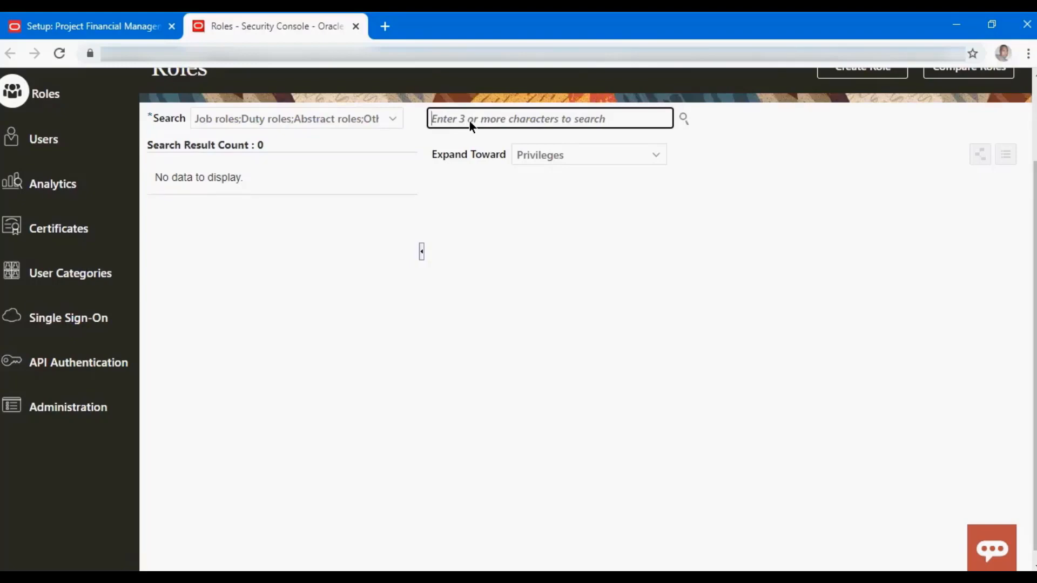
Switch the Security Console to user accounts and search for accounts by the person's first name
{"action": "left_click", "coordinate": [63, 148]}
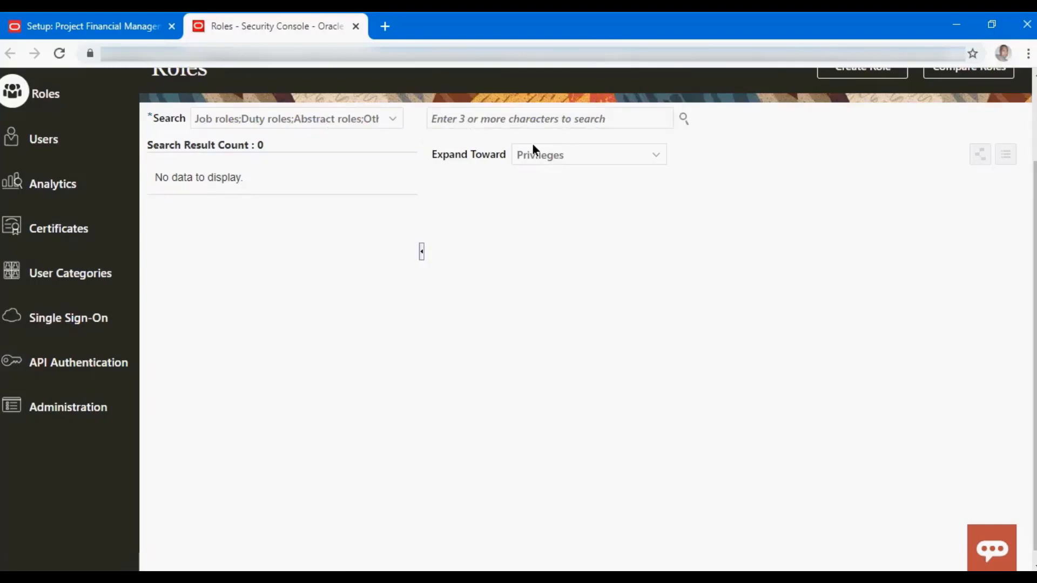
{"action": "left_click", "coordinate": [515, 127]}
{"action": "type", "text": "casey"}
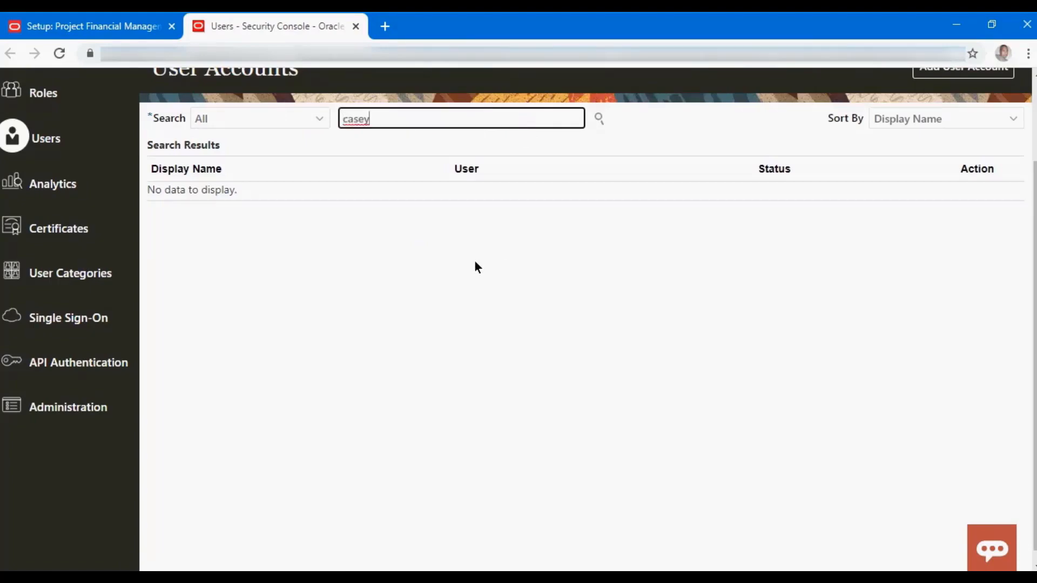
{"action": "key", "text": "Return"}
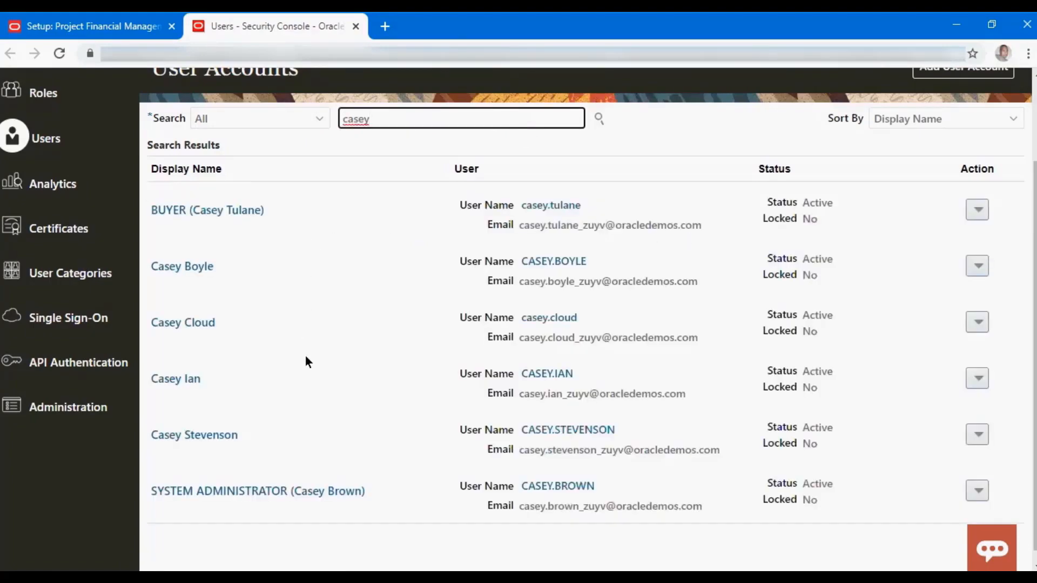
Open the fifth listed user's account in edit mode, examine its roles and role-adding options, and leave without saving
{"action": "left_click", "coordinate": [229, 440]}
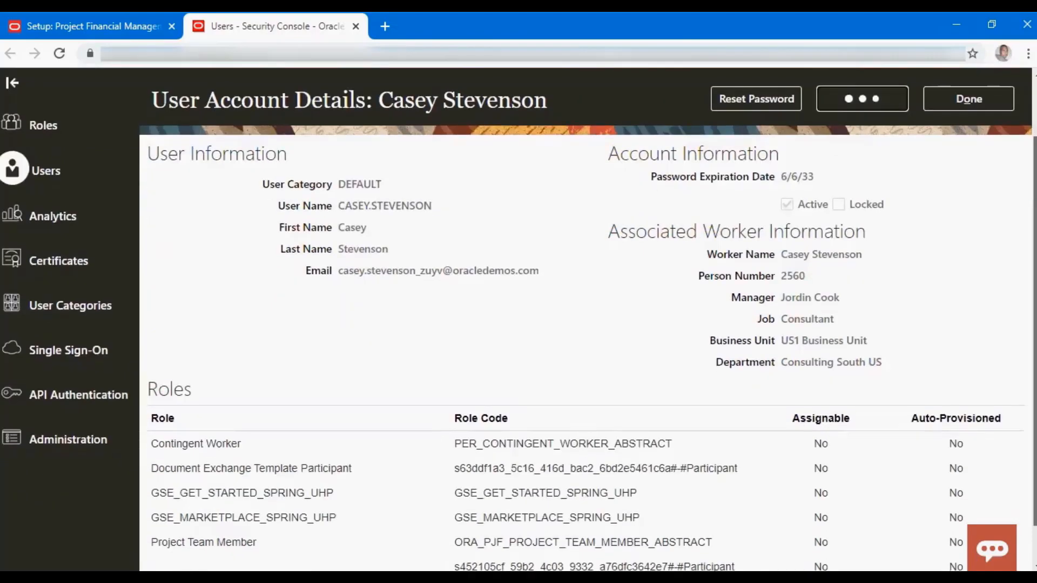
{"action": "left_click_drag", "start_coordinate": [1036, 342], "coordinate": [1036, 362]}
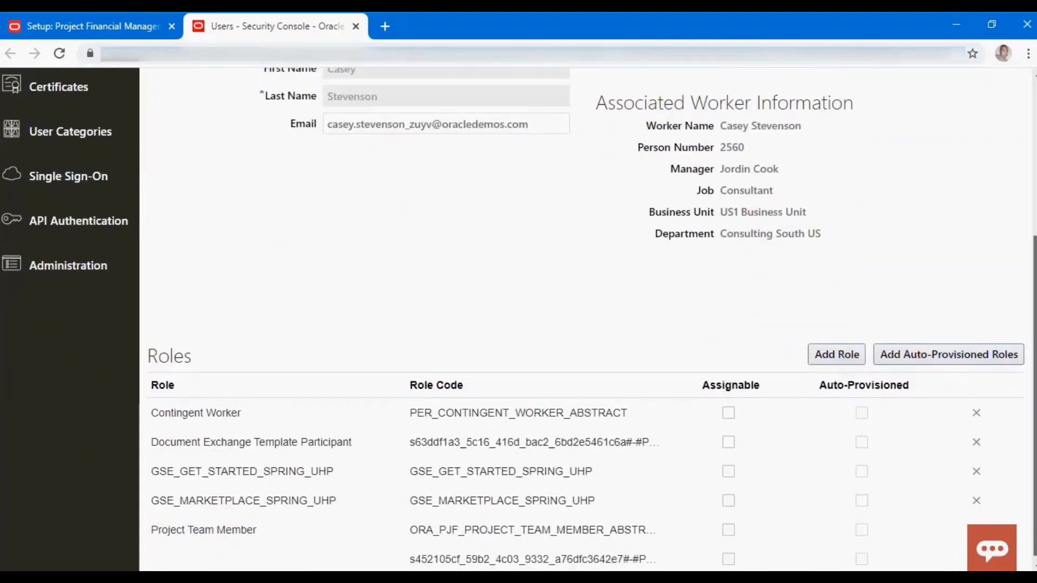
{"action": "left_click_drag", "start_coordinate": [1036, 301], "coordinate": [1036, 148]}
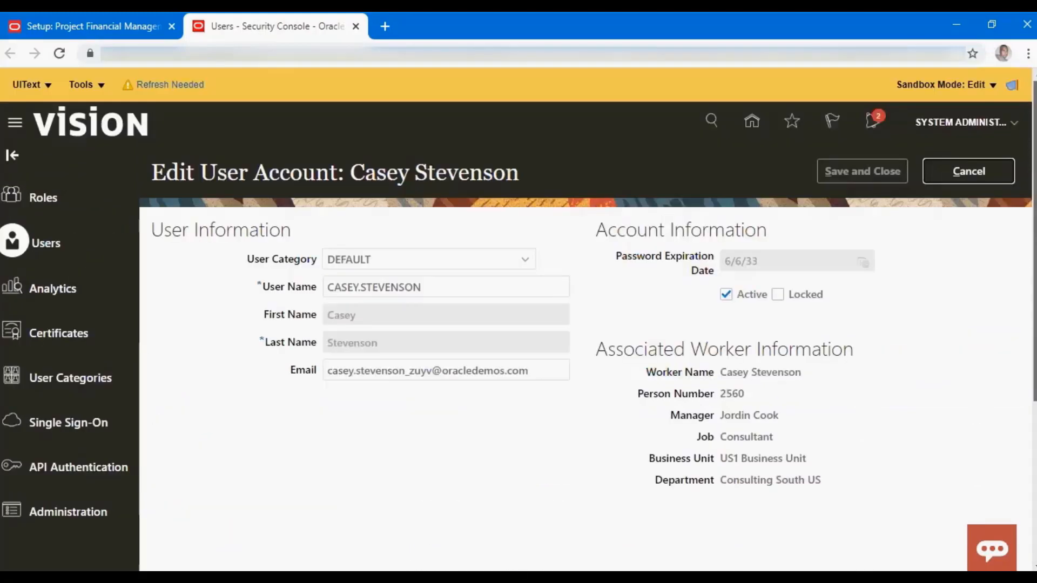
{"action": "left_click", "coordinate": [999, 176]}
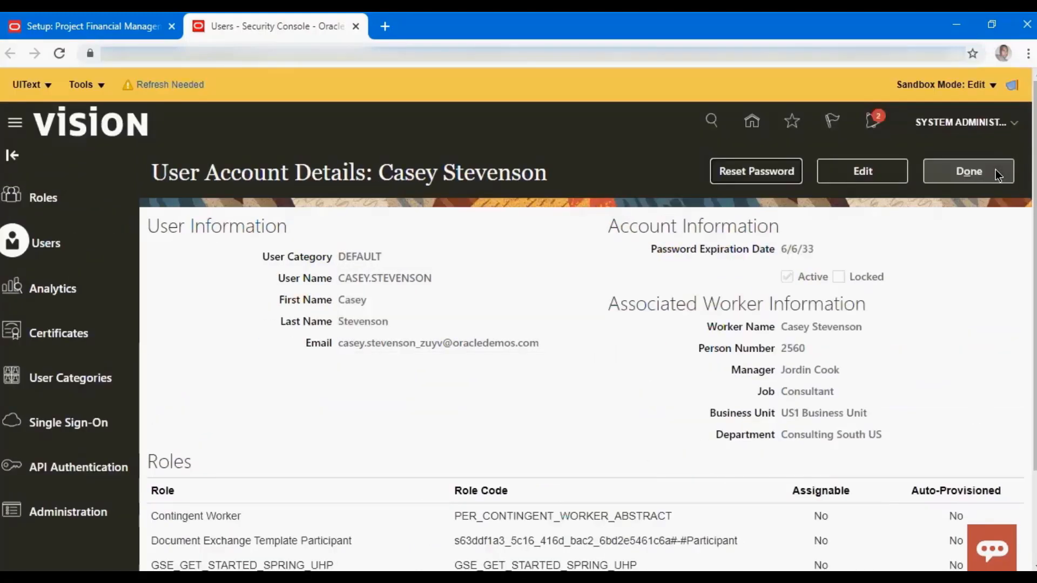
{"action": "left_click", "coordinate": [968, 177]}
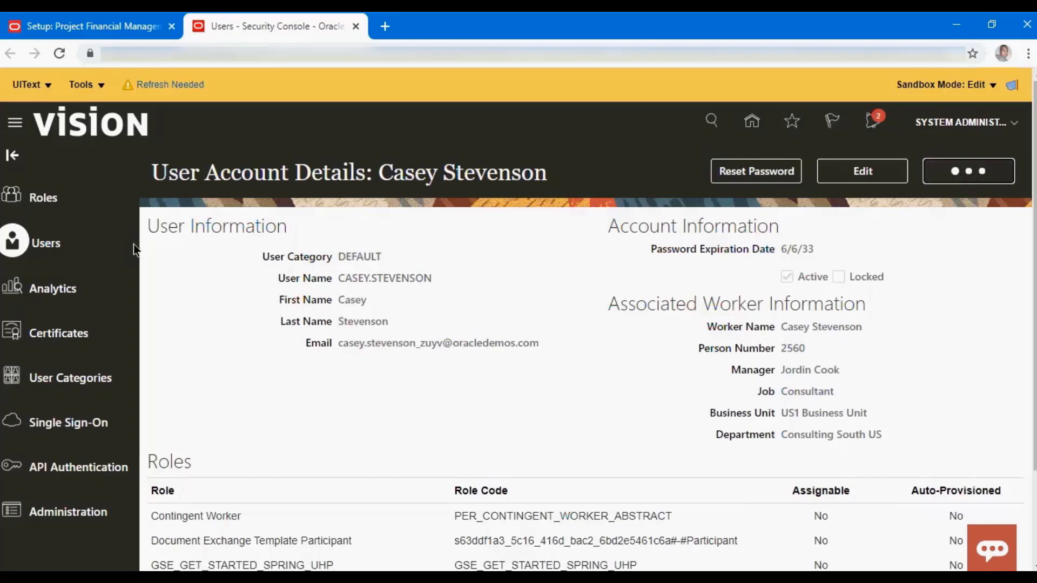
Return to the roles, search for "Custom" and select the Custom BL Admin job role
{"action": "left_click", "coordinate": [46, 201]}
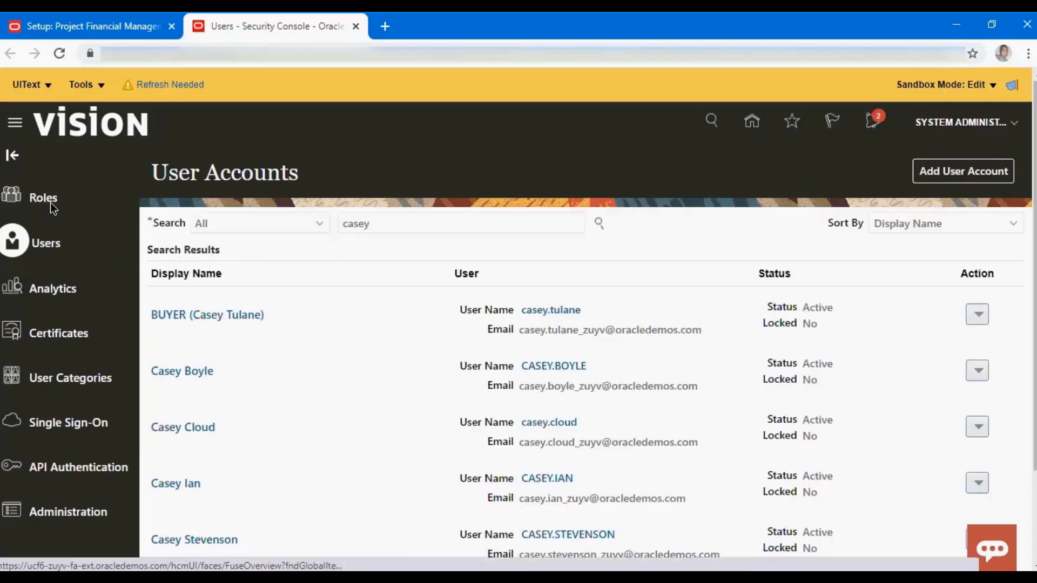
{"action": "left_click", "coordinate": [536, 233]}
{"action": "type", "text": "Custom"}
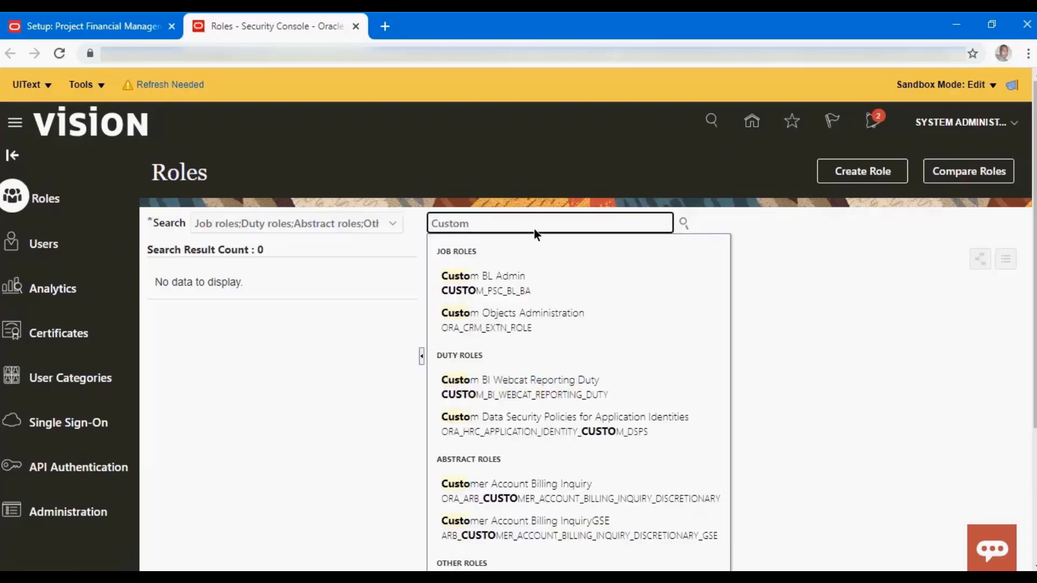
{"action": "left_click", "coordinate": [523, 286]}
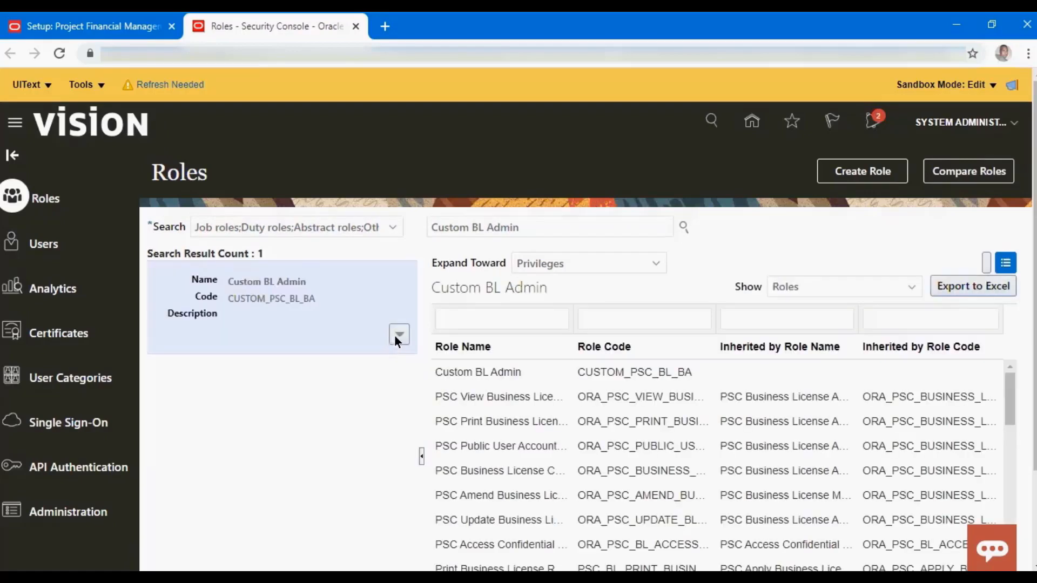
Open the Custom BL Admin role for editing, inspect its Users stage, and cancel the edit
{"action": "left_click", "coordinate": [396, 336]}
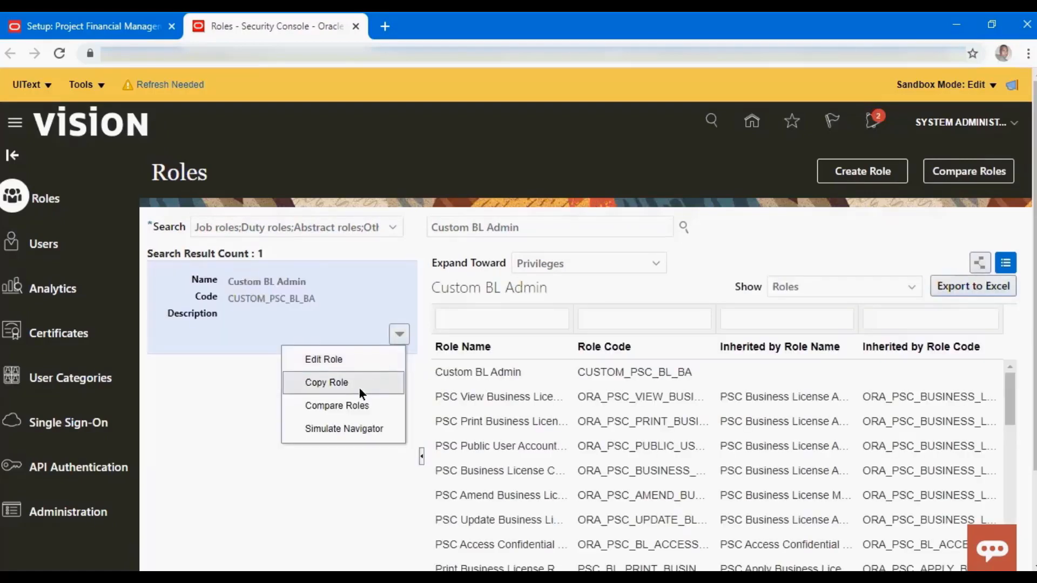
{"action": "left_click", "coordinate": [360, 357]}
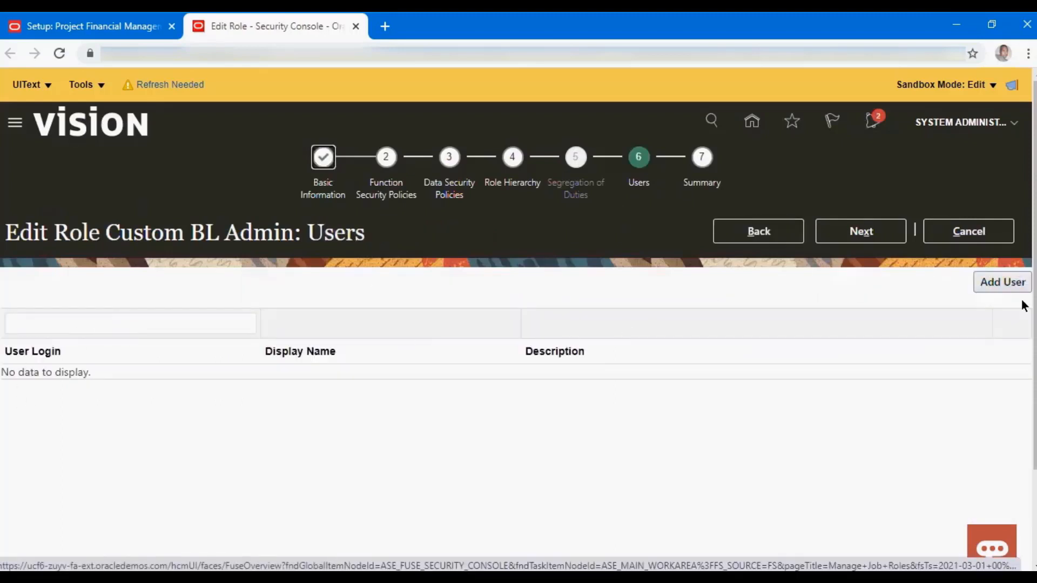
{"action": "left_click", "coordinate": [941, 220]}
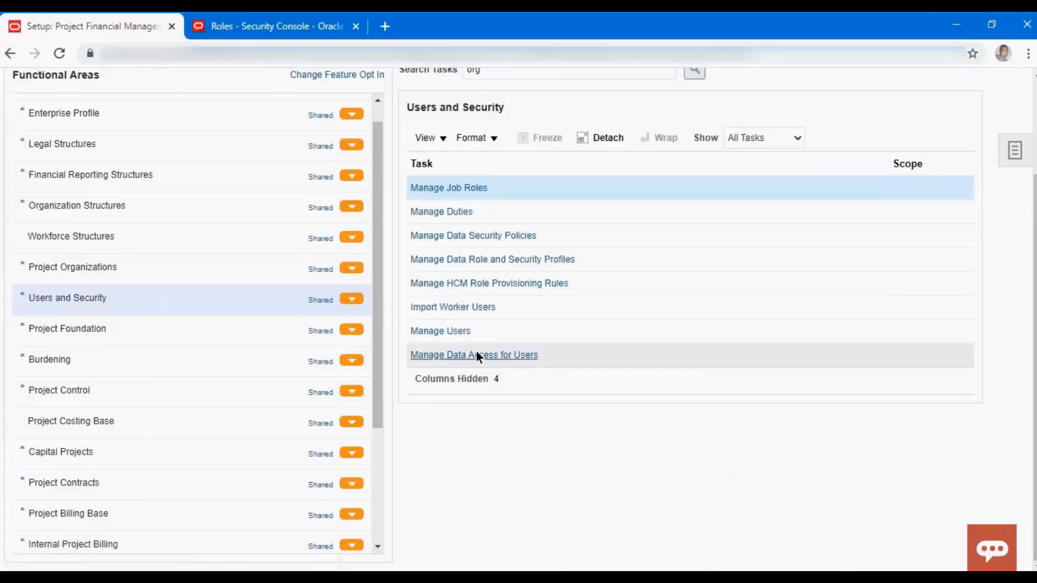
Back in the Project Financial Management setup, open the Manage Data Access for Users task, review its search options and close it
{"action": "left_click", "coordinate": [477, 353]}
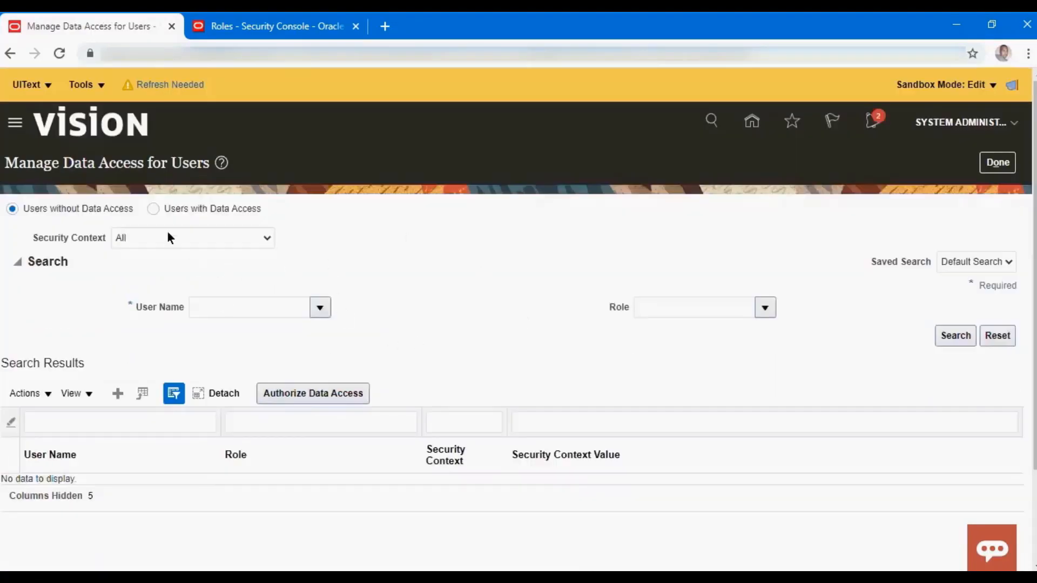
{"action": "left_click", "coordinate": [1004, 170]}
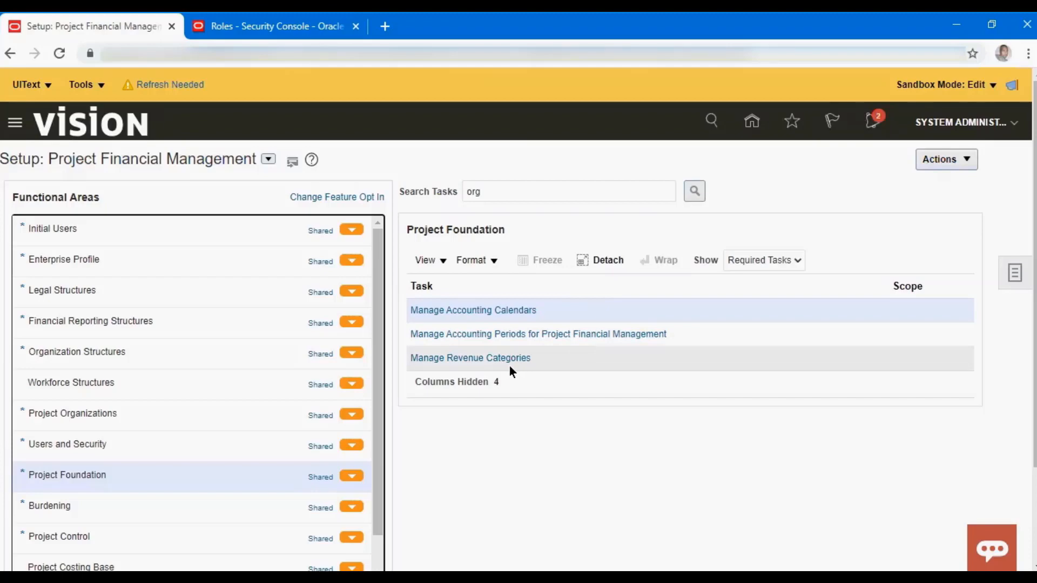
Show all tasks for the Project Foundation functional area
{"action": "left_click", "coordinate": [757, 262]}
{"action": "left_click", "coordinate": [747, 278]}
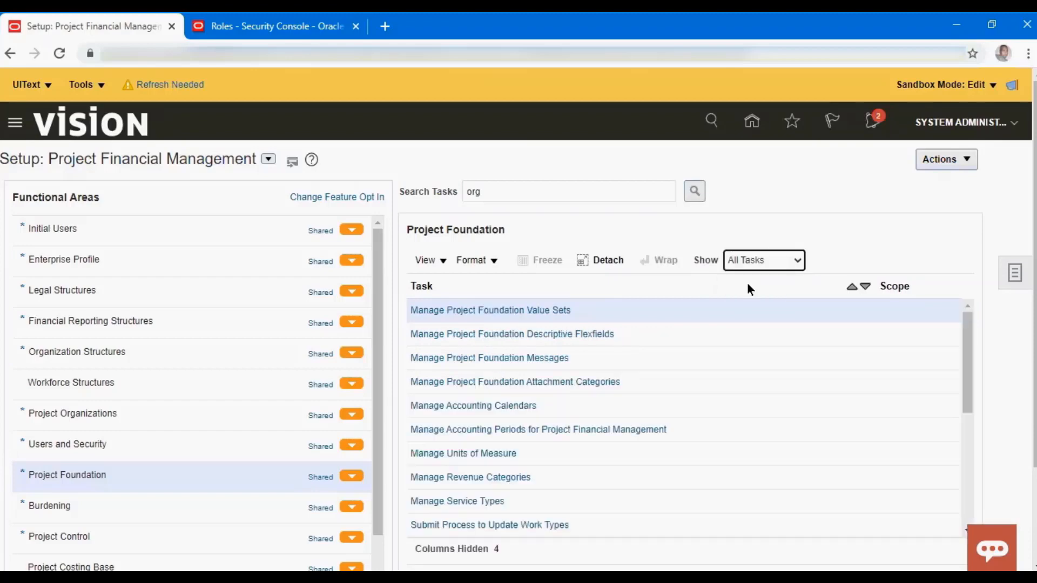
{"action": "left_click_drag", "start_coordinate": [966, 393], "coordinate": [962, 373]}
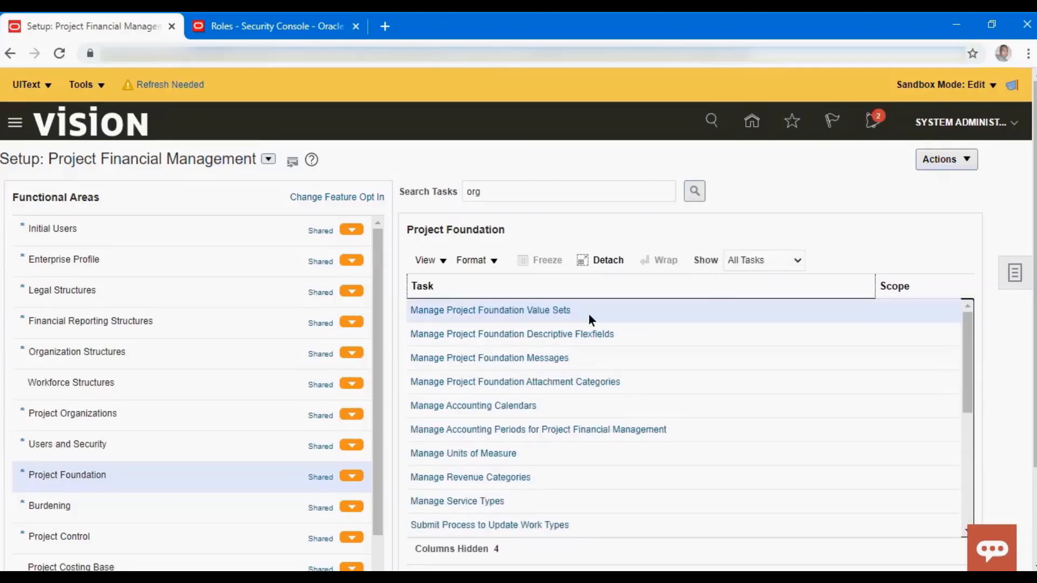
Open the Manage Project Foundation Value Sets task, review its search form, and cancel back to the task list
{"action": "left_click", "coordinate": [541, 312]}
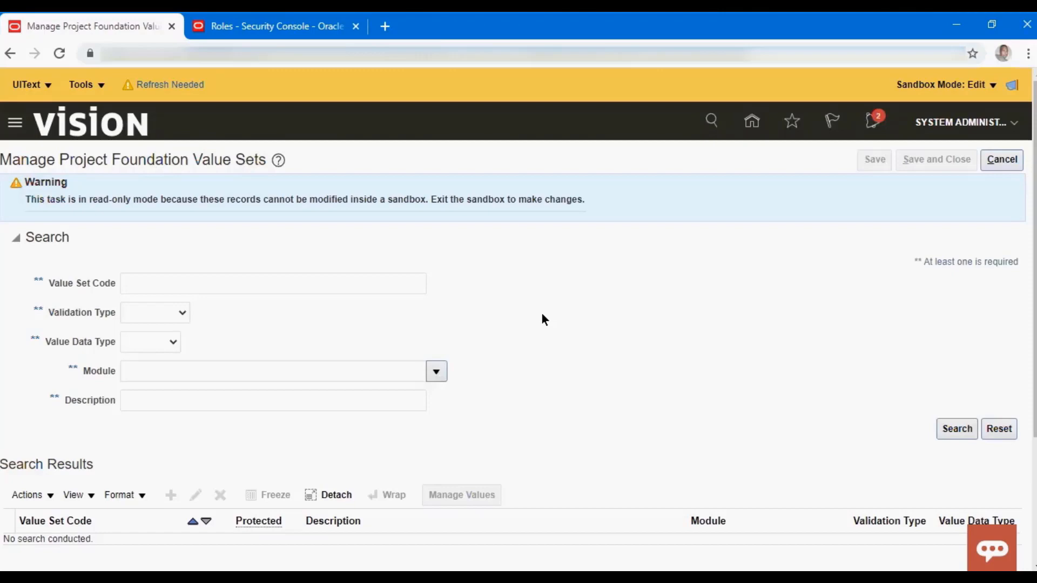
{"action": "left_click", "coordinate": [1002, 167]}
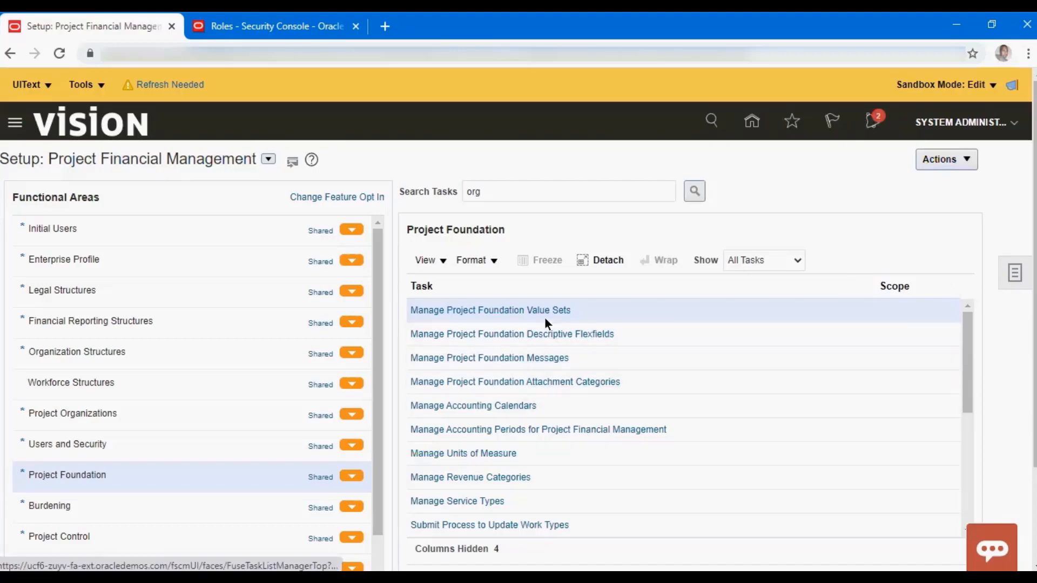
{"action": "left_click", "coordinate": [598, 357]}
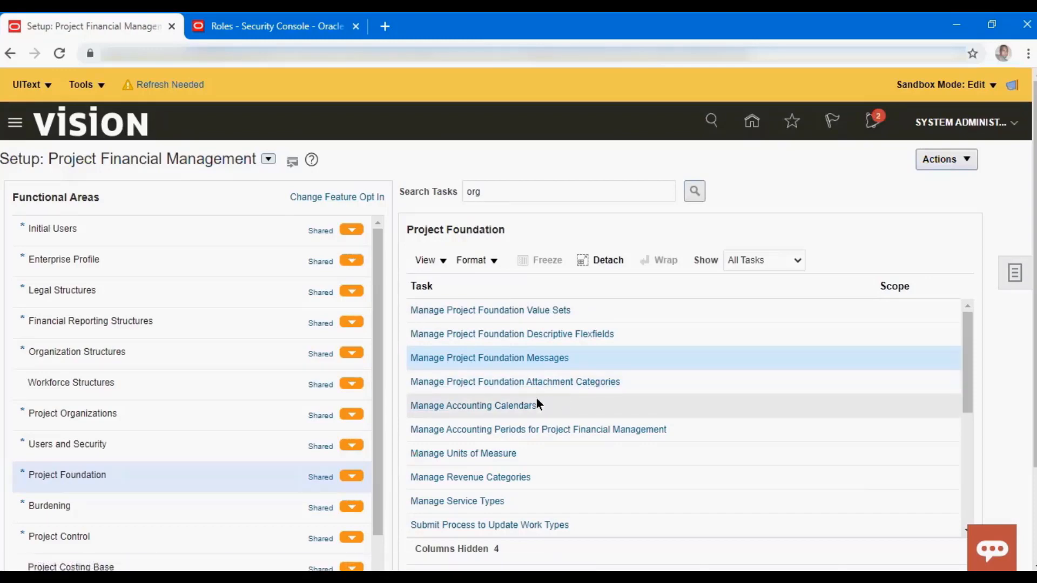
Open the Manage Accounting Calendars task, look through the calendars and open AccountingMMMYY to view its period details
{"action": "left_click", "coordinate": [523, 405]}
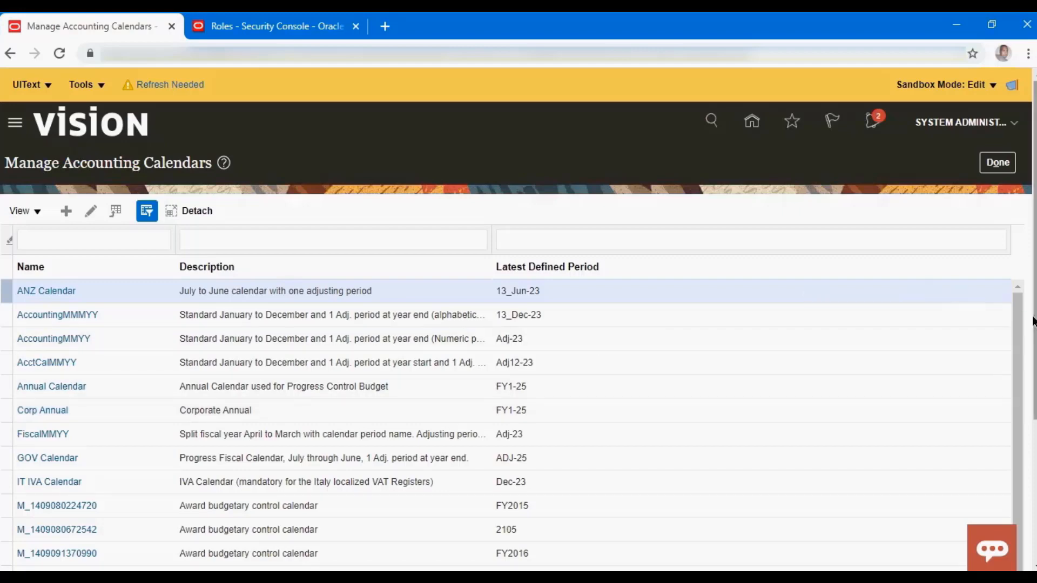
{"action": "left_click_drag", "start_coordinate": [1034, 318], "coordinate": [1034, 462]}
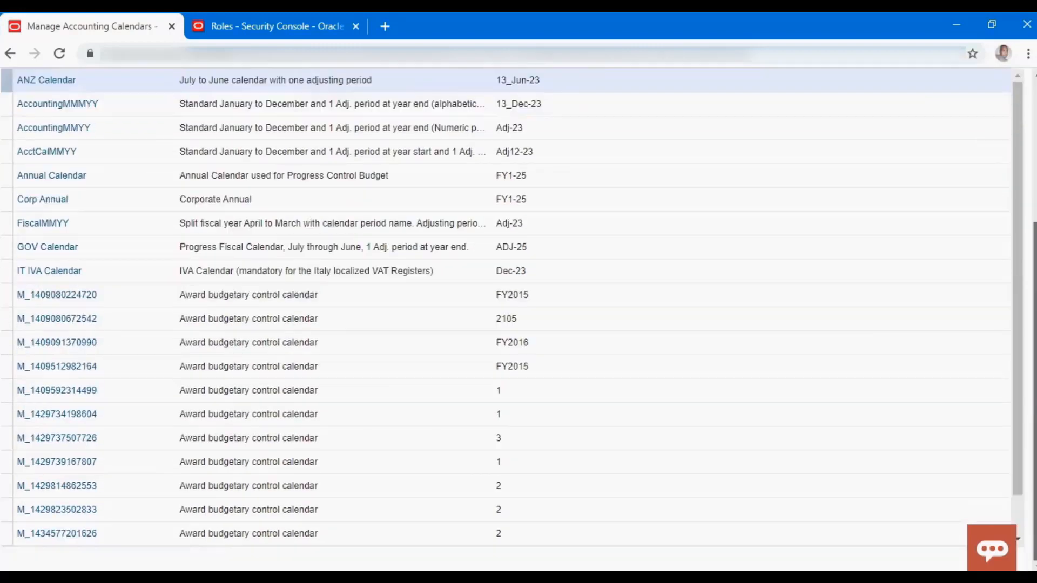
{"action": "left_click", "coordinate": [96, 312]}
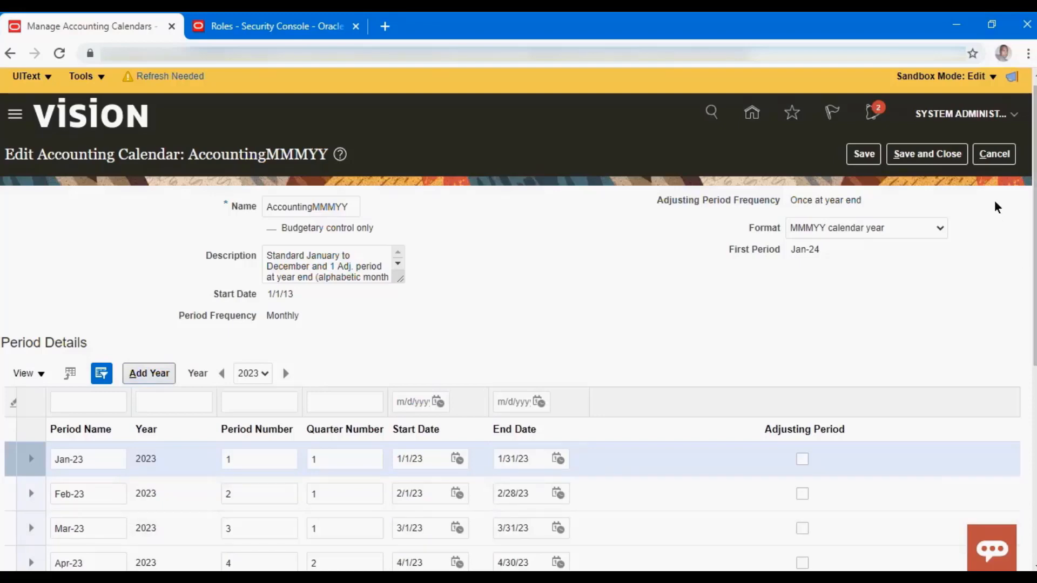
Leave the AccountingMMMYY calendar without saving and close the Manage Accounting Calendars task
{"action": "left_click", "coordinate": [1002, 162]}
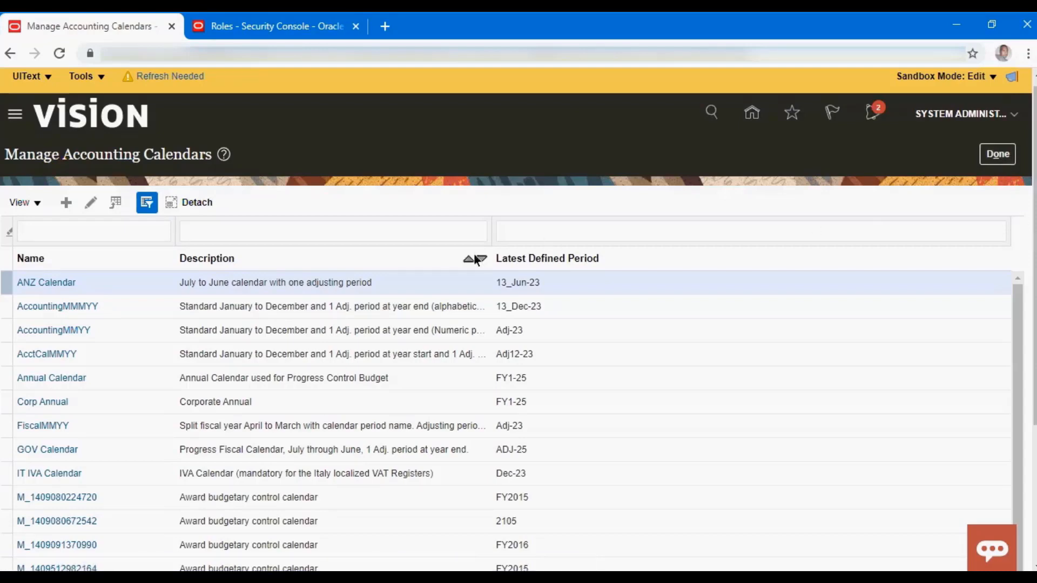
{"action": "left_click", "coordinate": [1000, 154]}
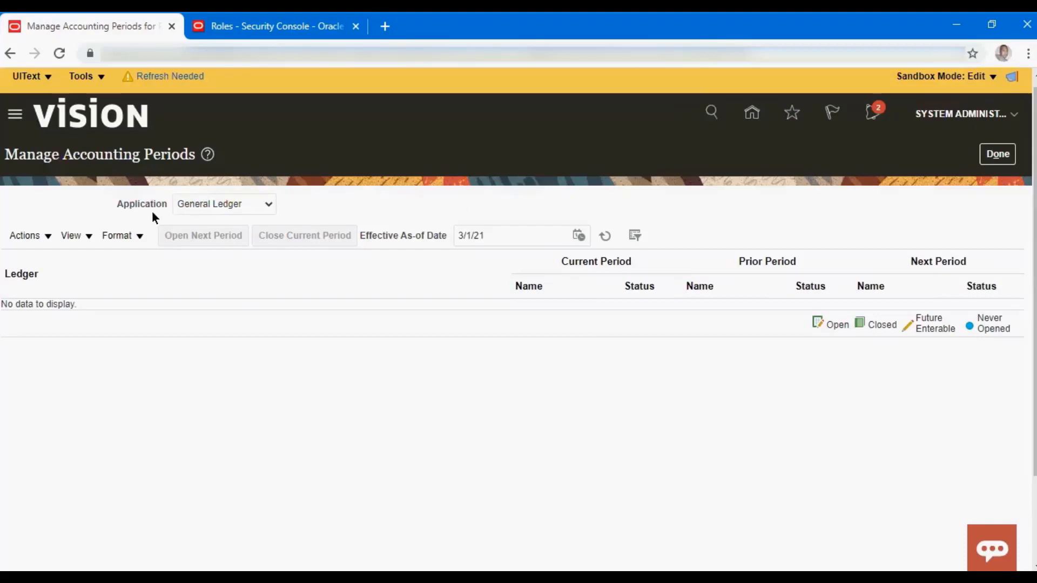
In Manage Accounting Periods, review the application choices, set the effective as-of date to 2/1/21 and show the Payables periods by ledger
{"action": "left_click", "coordinate": [211, 200]}
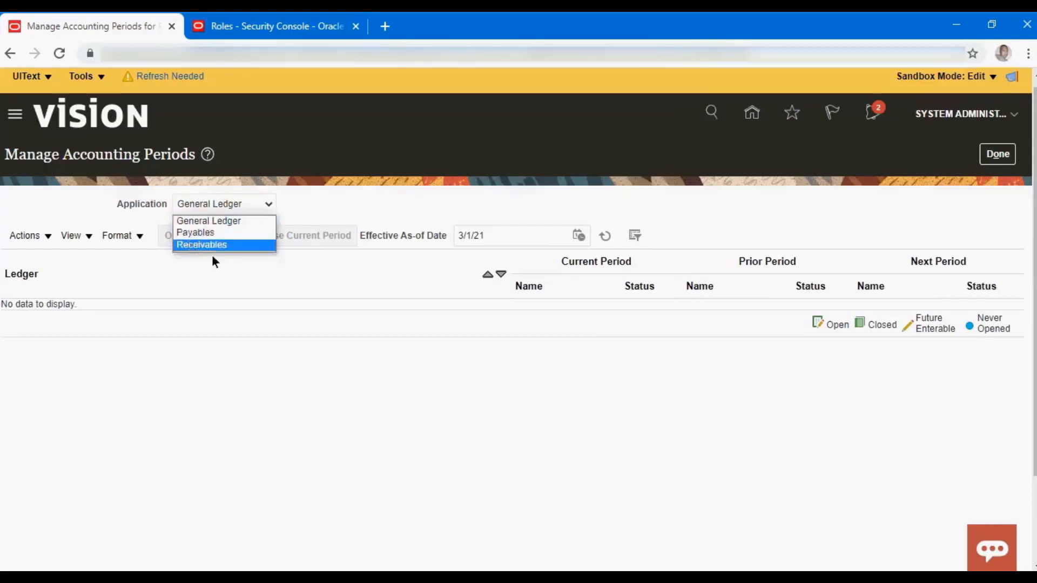
{"action": "left_click", "coordinate": [423, 192]}
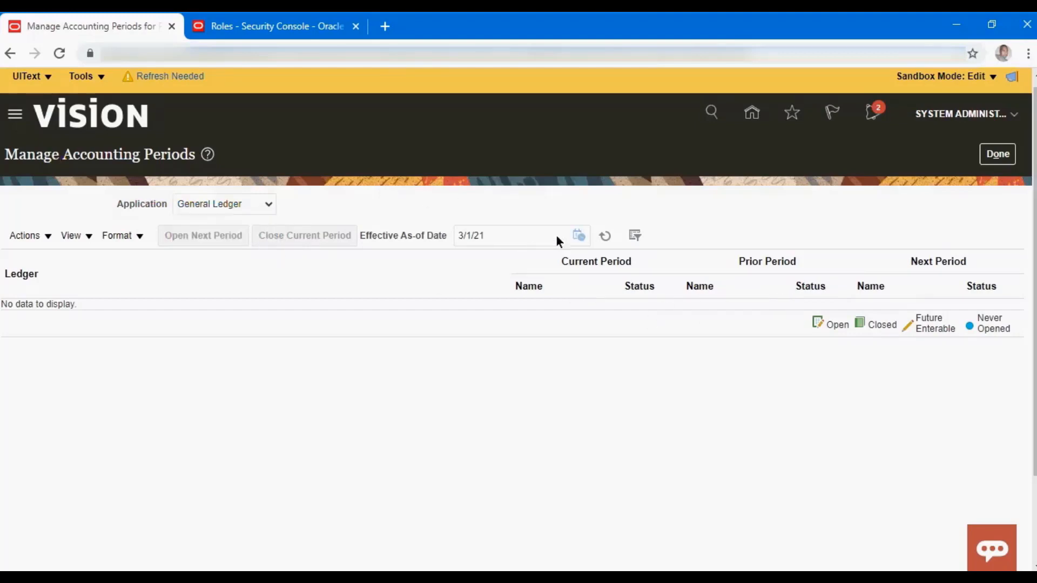
{"action": "left_click", "coordinate": [578, 236]}
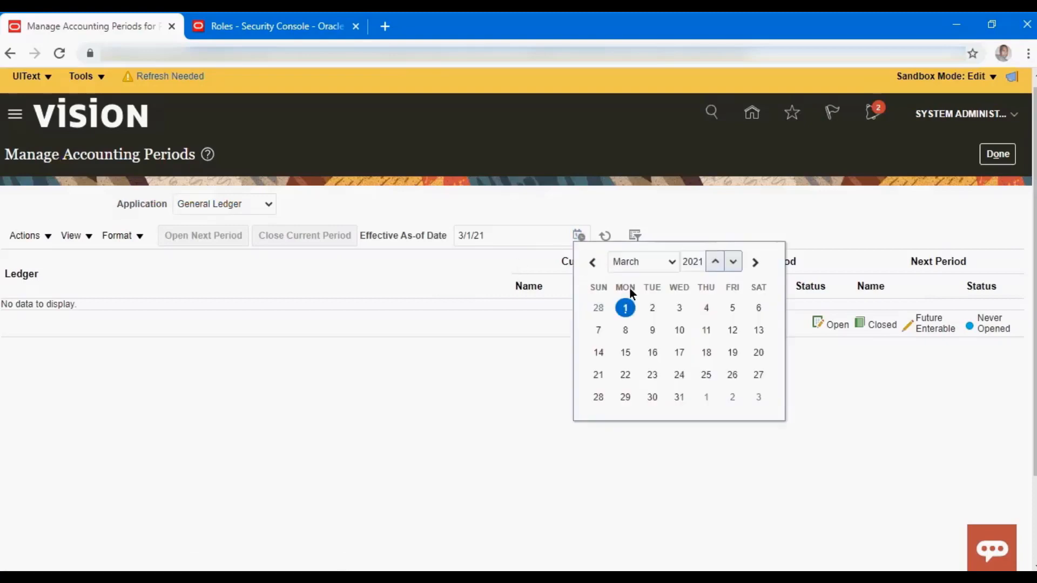
{"action": "left_click", "coordinate": [599, 262]}
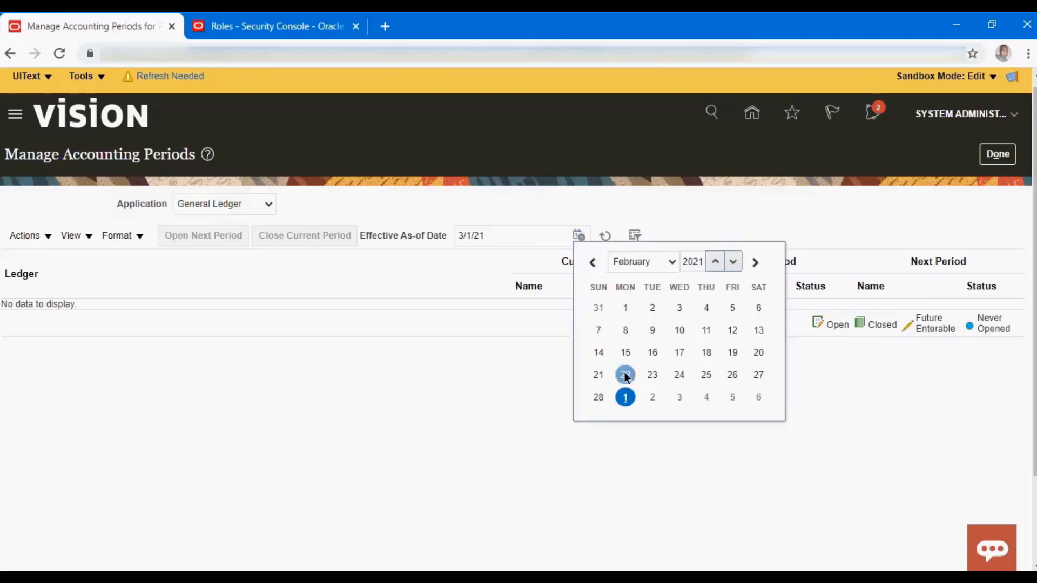
{"action": "left_click", "coordinate": [625, 308]}
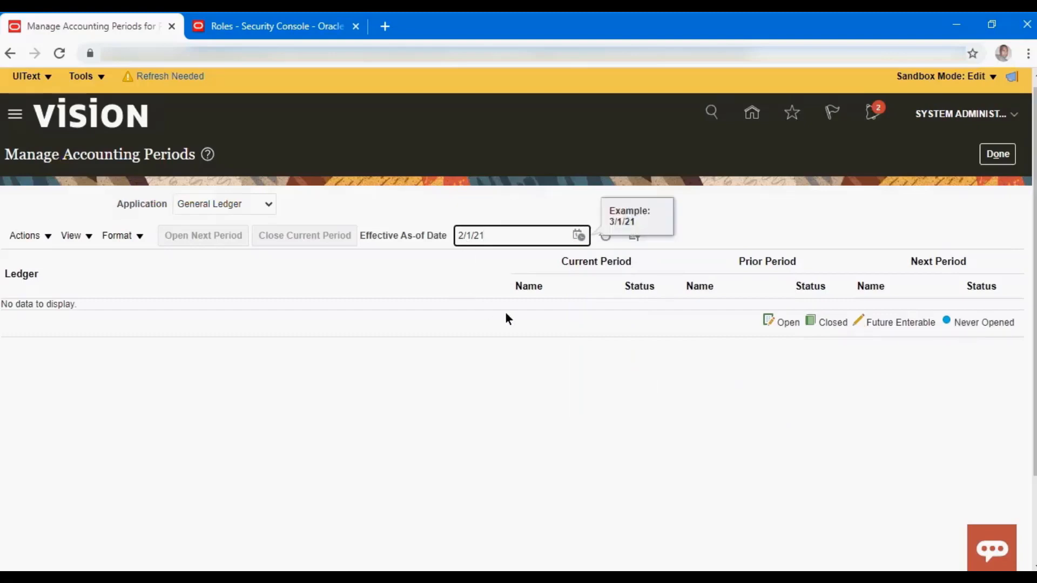
{"action": "left_click", "coordinate": [224, 204]}
{"action": "left_click", "coordinate": [215, 232]}
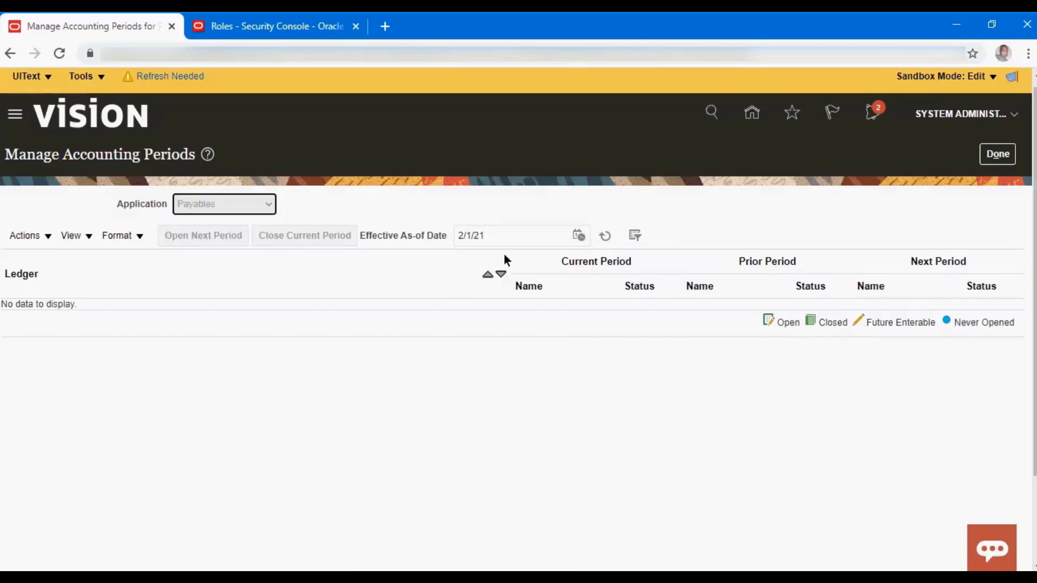
Try to switch the accounting periods list to the General Ledger application and close the Manage Accounting Periods task
{"action": "left_click", "coordinate": [247, 205]}
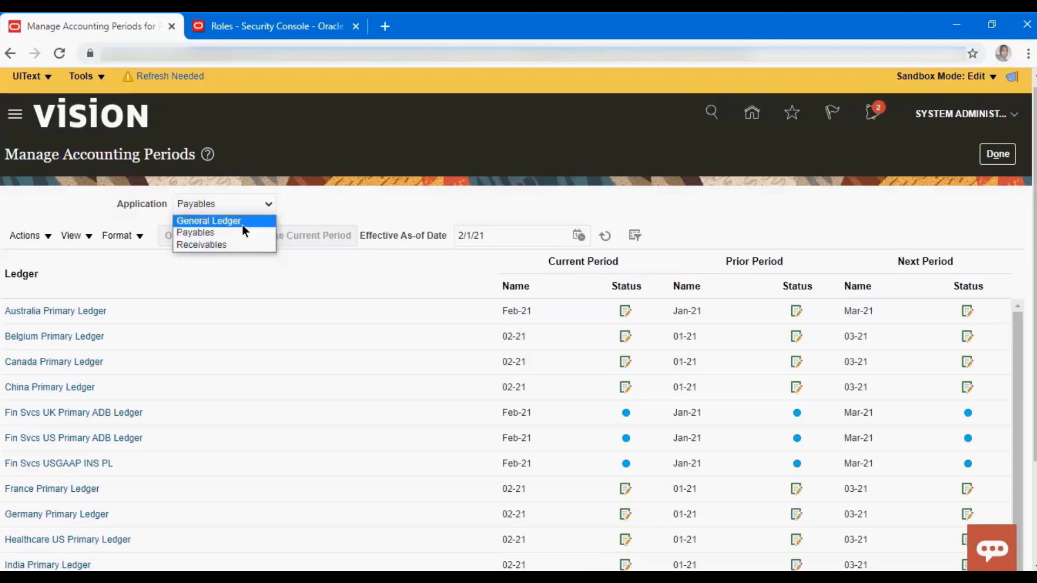
{"action": "left_click", "coordinate": [242, 221]}
{"action": "left_click", "coordinate": [609, 238]}
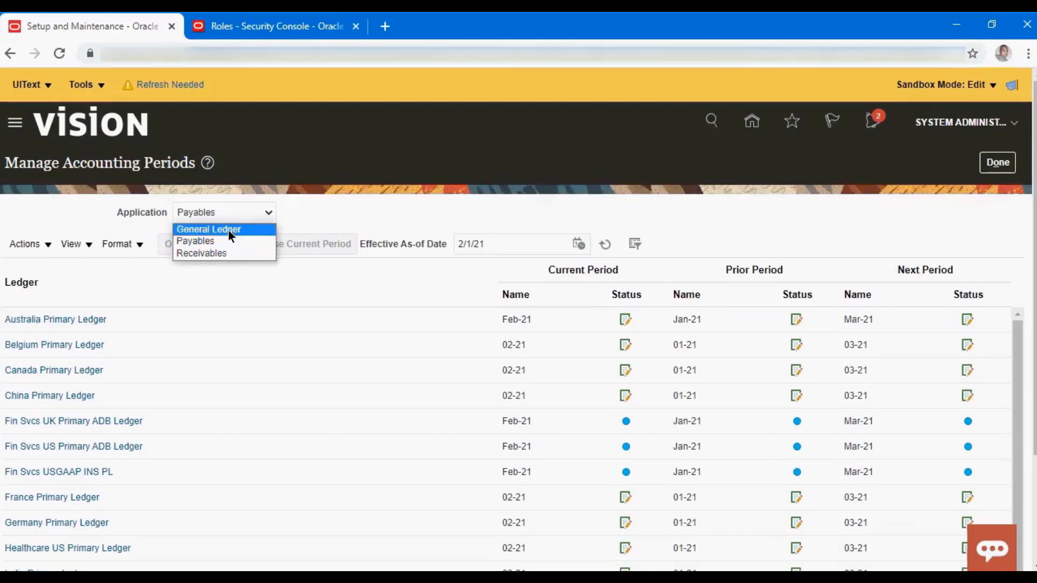
{"action": "left_click", "coordinate": [228, 229]}
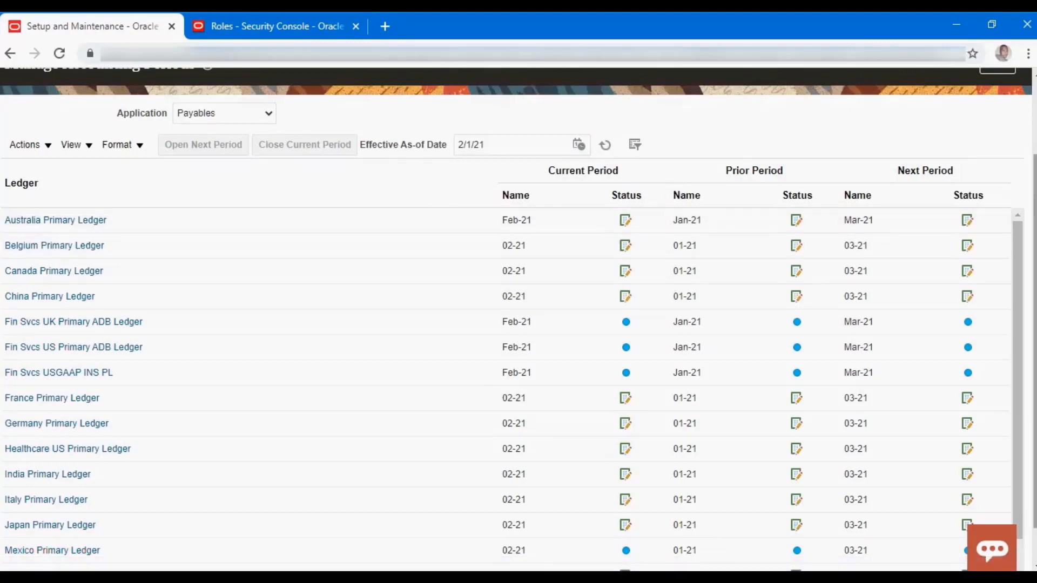
{"action": "scroll", "coordinate": [518, 324], "scroll_direction": "up", "scroll_amount": 2}
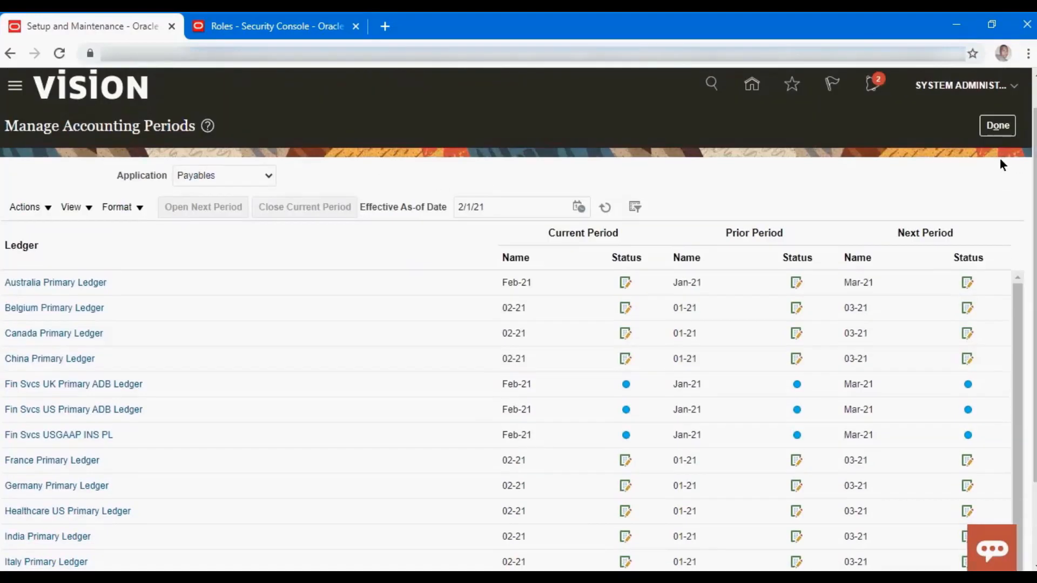
{"action": "left_click", "coordinate": [998, 125]}
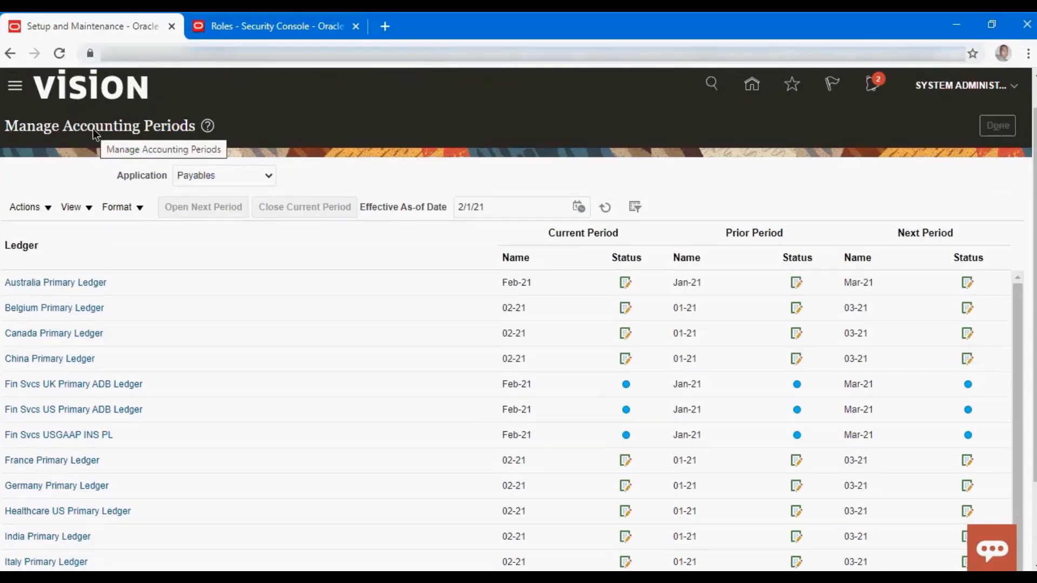
Look up Period Close under General Accounting in the navigator and return to the Project Foundation task list
{"action": "left_click", "coordinate": [14, 88]}
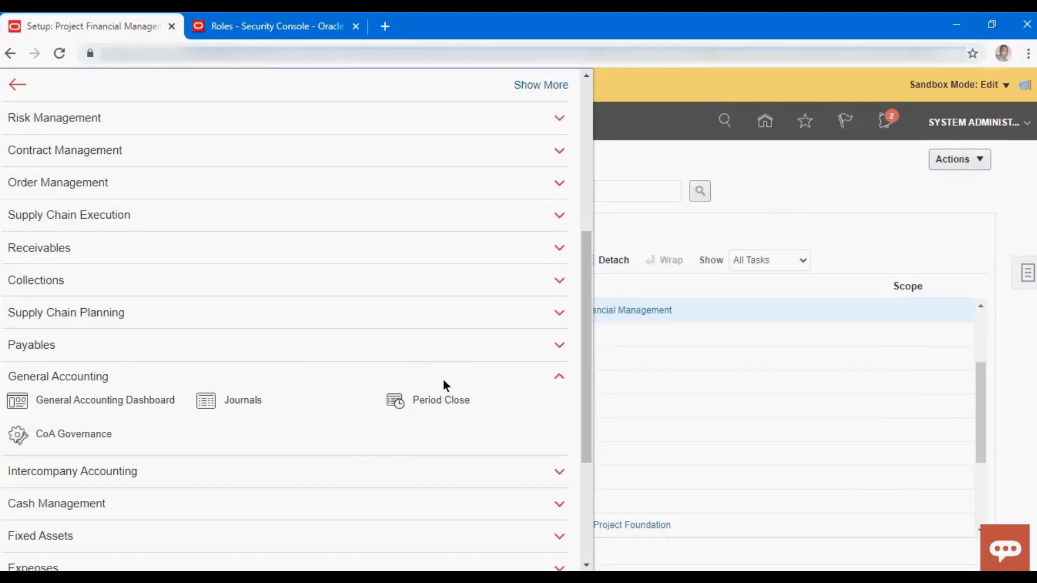
{"action": "left_click", "coordinate": [799, 201]}
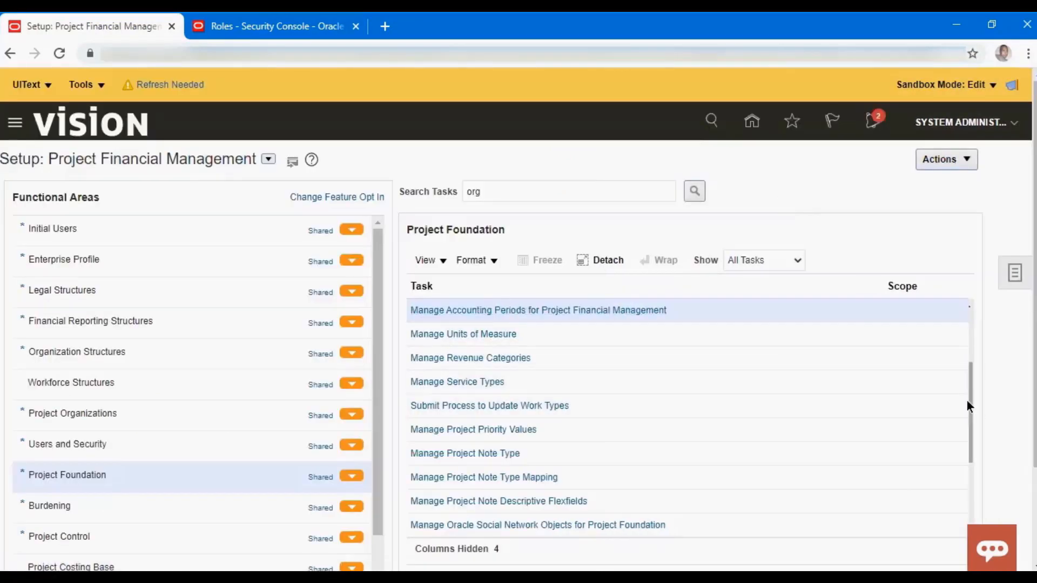
Open the Manage Project Foundation Attachment Categories task and enter "Gene" as the module search criterion
{"action": "left_click_drag", "start_coordinate": [970, 409], "coordinate": [968, 381]}
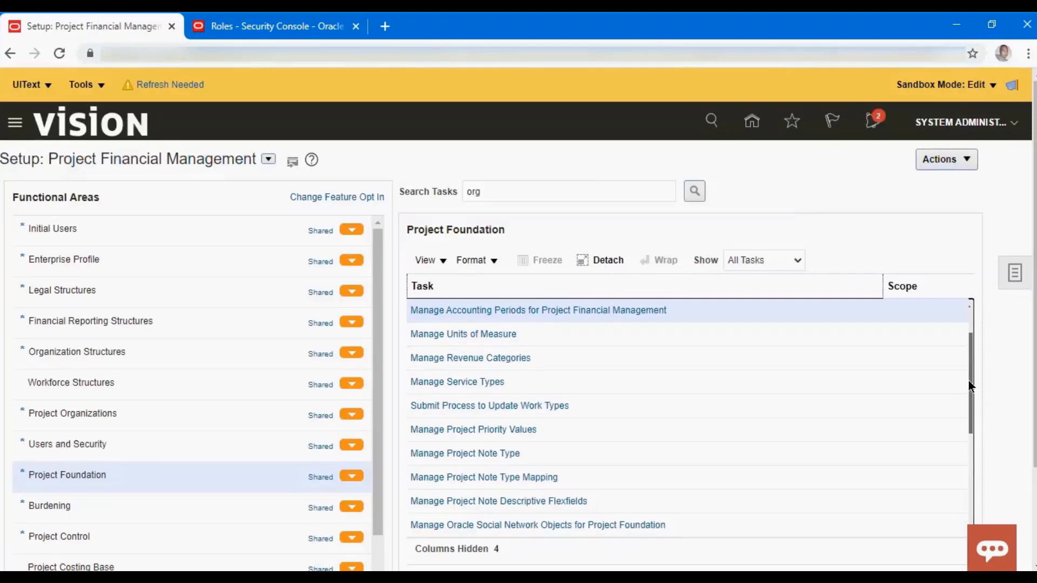
{"action": "left_click", "coordinate": [484, 405]}
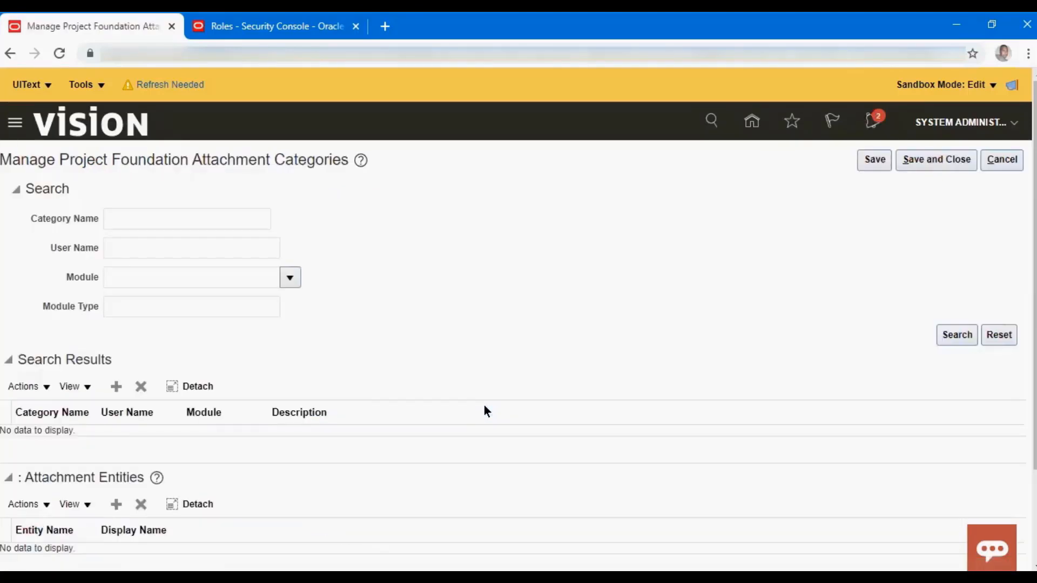
{"action": "left_click", "coordinate": [290, 277]}
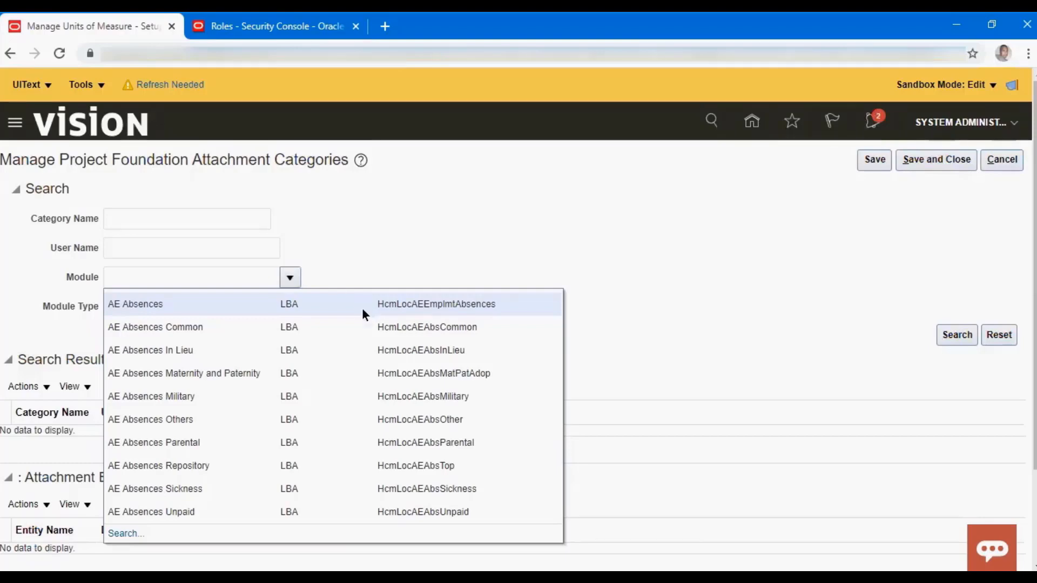
{"action": "left_click", "coordinate": [236, 277]}
{"action": "type", "text": "G"}
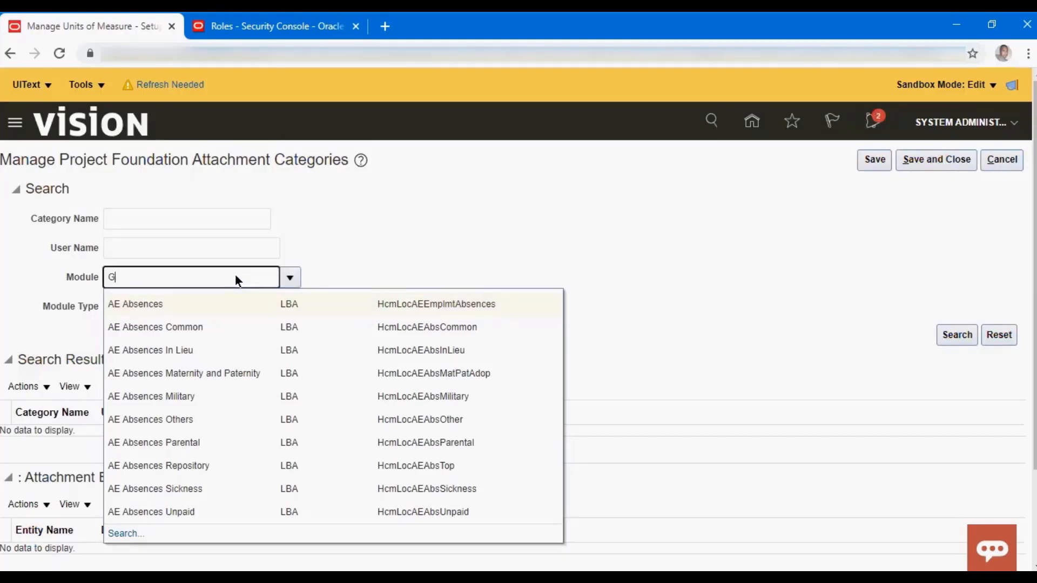
{"action": "type", "text": "ene"}
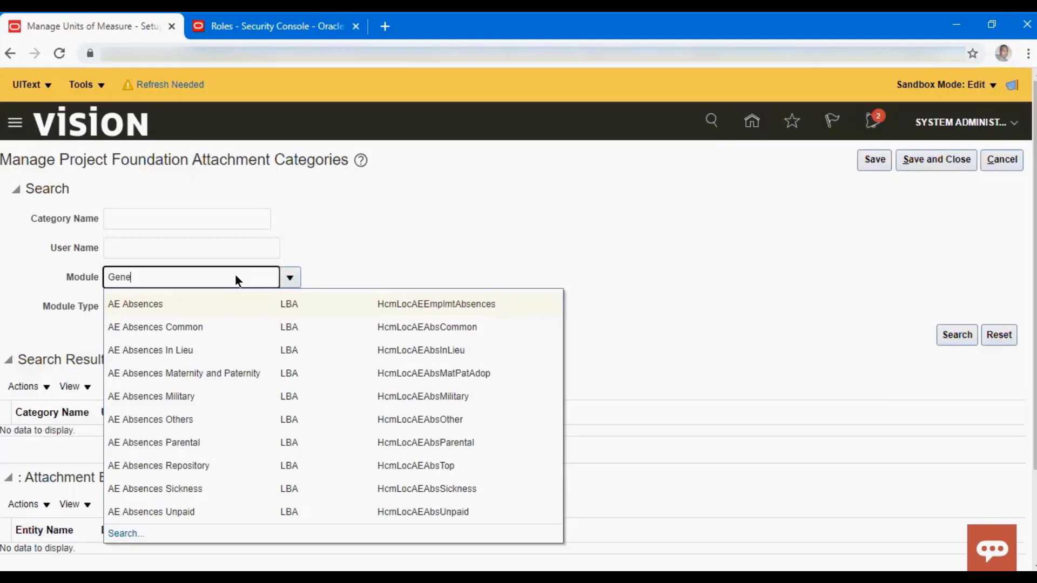